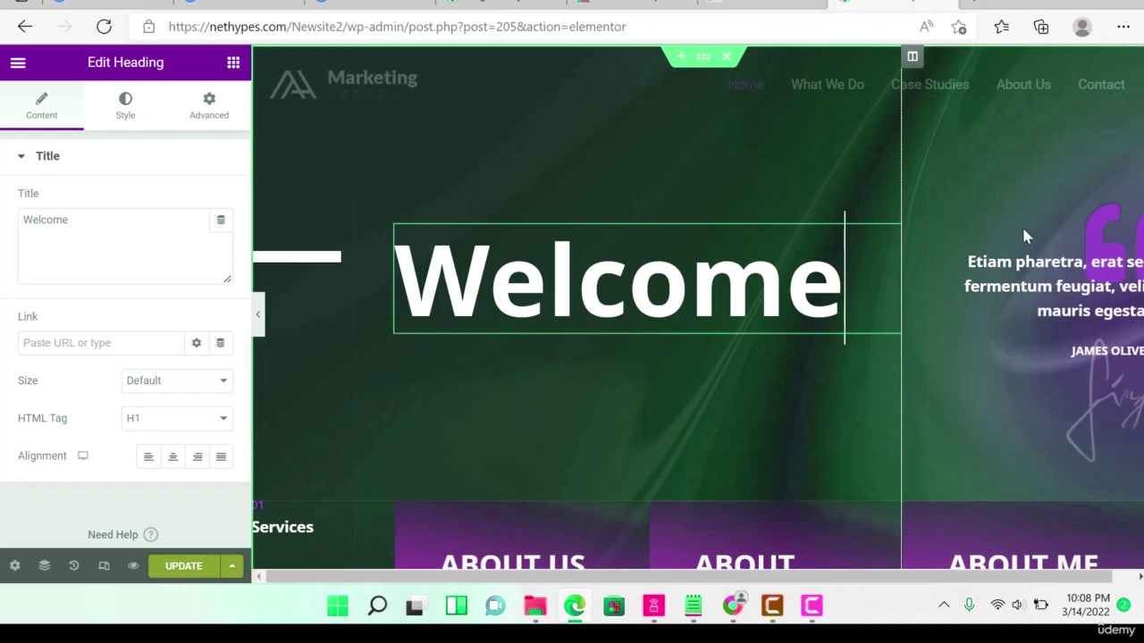
# Step: Retitle the first purple card heading from ABOUT US to SECTION 1
pyautogui.scroll(-1, 830, 401)
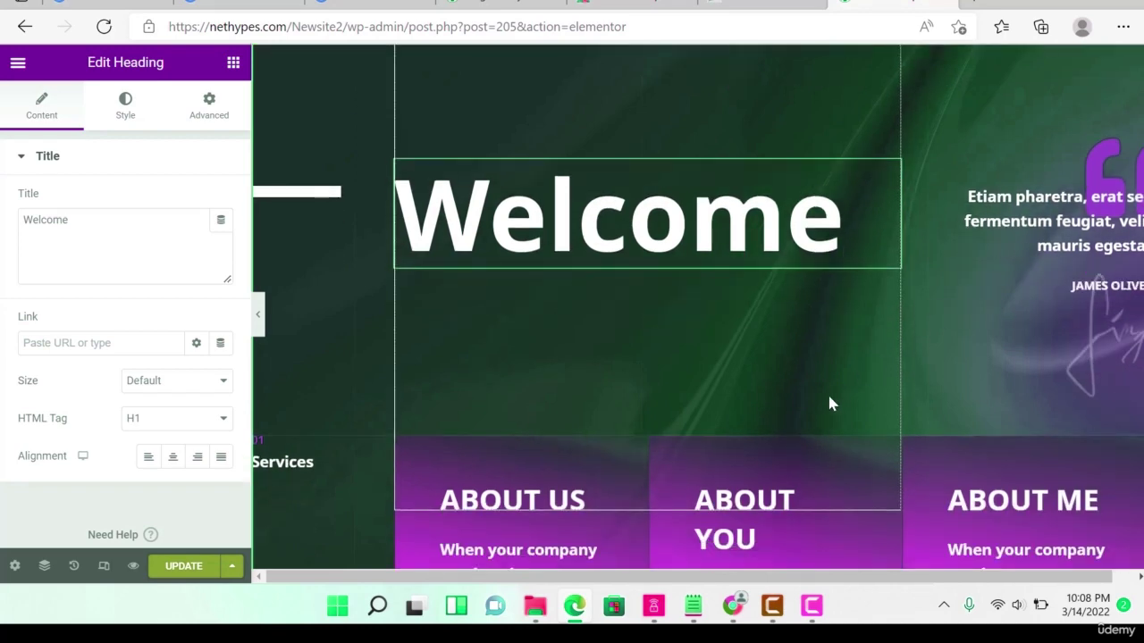
pyautogui.scroll(-5, 829, 403)
pyautogui.click(579, 179)
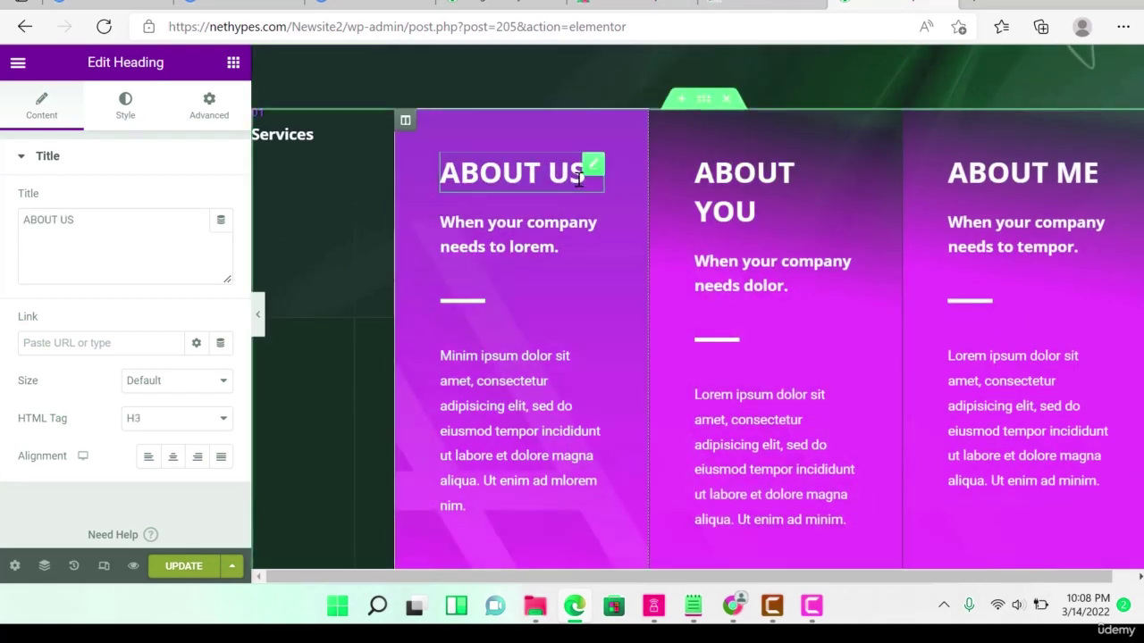
pyautogui.hotkey('ctrl', 'a')
pyautogui.press('BackSpace')
pyautogui.write('SECION')
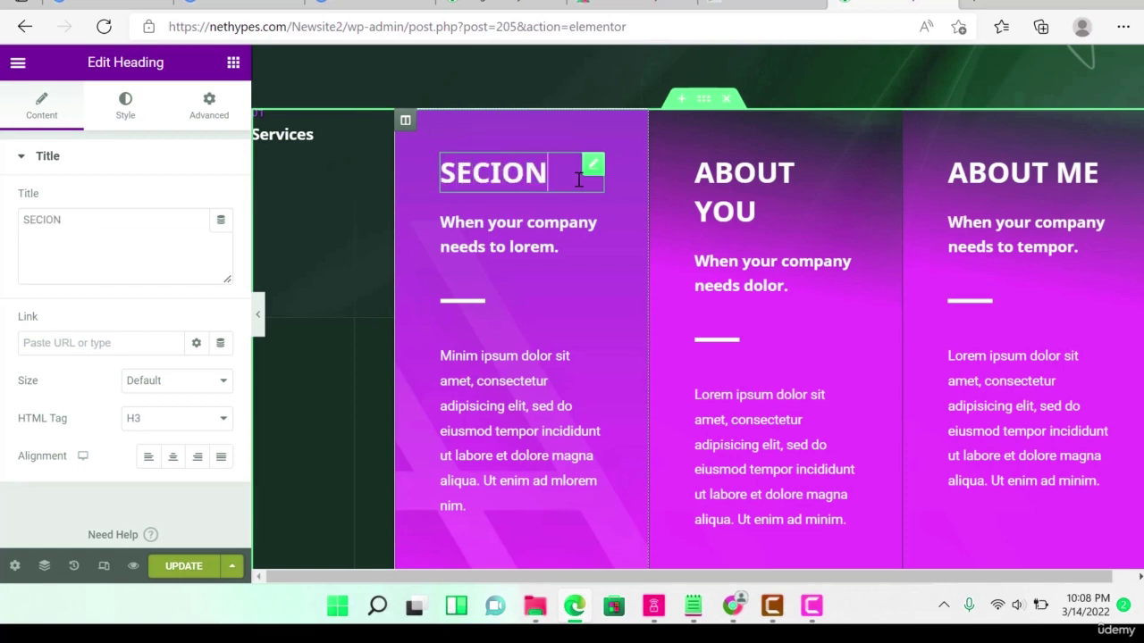
pyautogui.press('BackSpace')
pyautogui.press('BackSpace')
pyautogui.press('BackSpace')
pyautogui.write('TION 1')
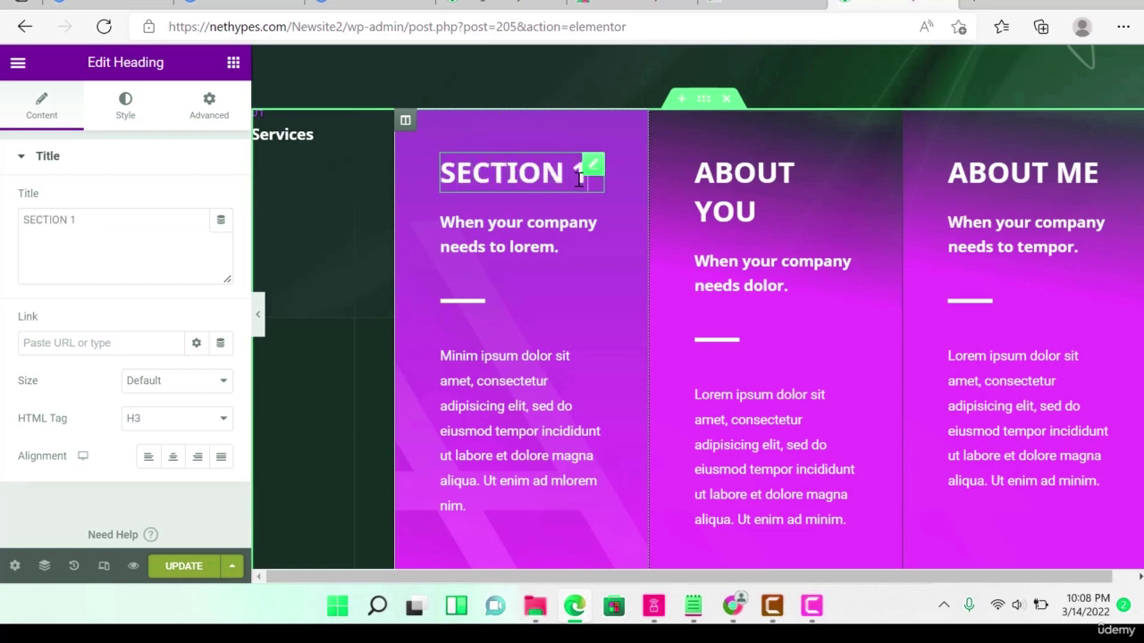
# Step: Change the ABOUT YOU and ABOUT ME card headings to EASY WAY and ABOUT US
pyautogui.click(723, 192)
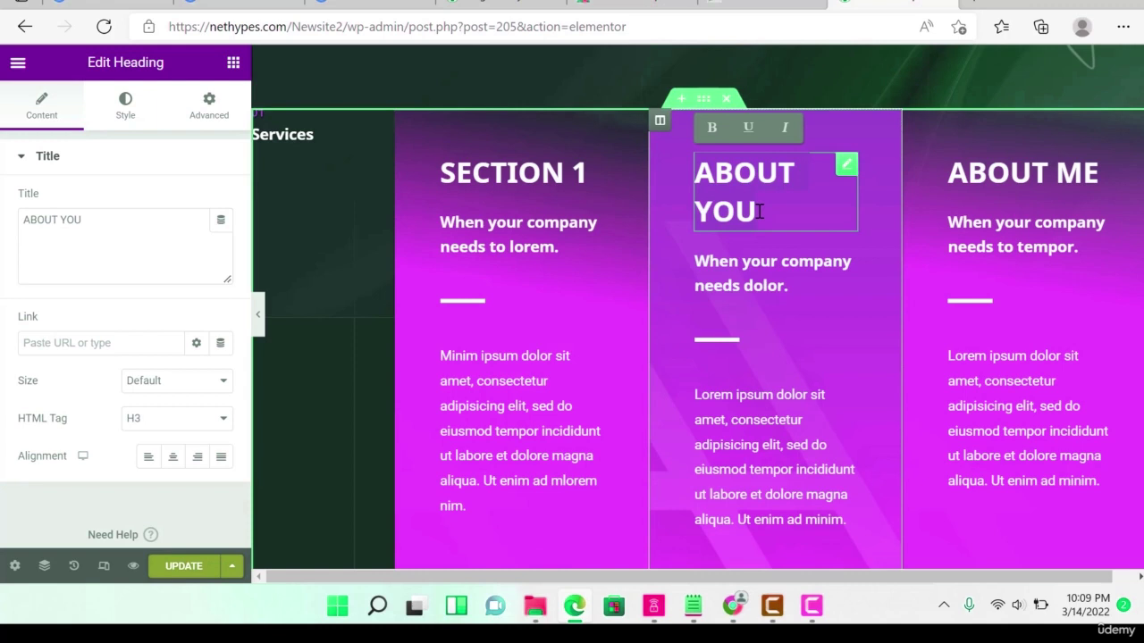
pyautogui.hotkey('ctrl', 'a')
pyautogui.press('BackSpace')
pyautogui.write('EASY EDITING')
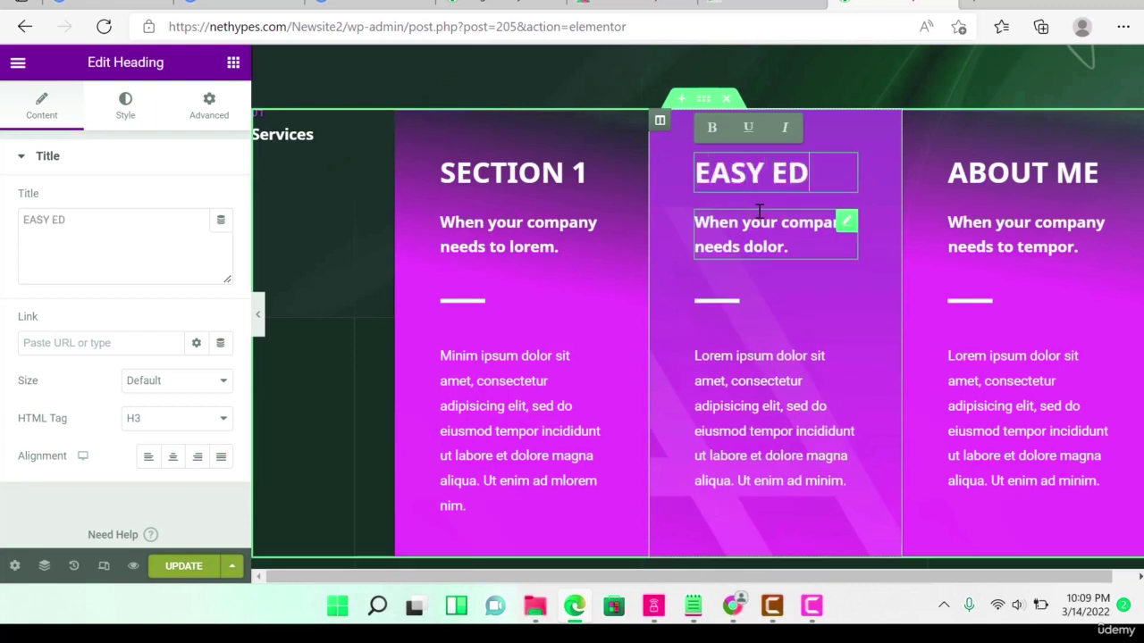
pyautogui.press('BackSpace')
pyautogui.press('BackSpace')
pyautogui.press('BackSpace')
pyautogui.press('BackSpace')
pyautogui.press('BackSpace')
pyautogui.press('BackSpace')
pyautogui.press('BackSpace')
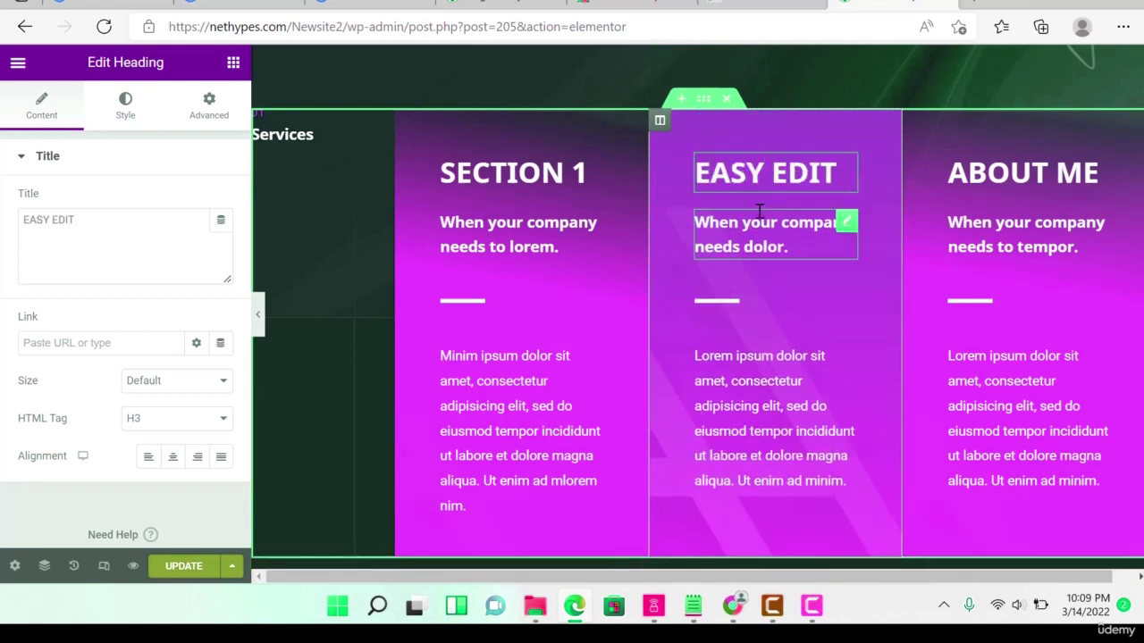
pyautogui.write('WAY')
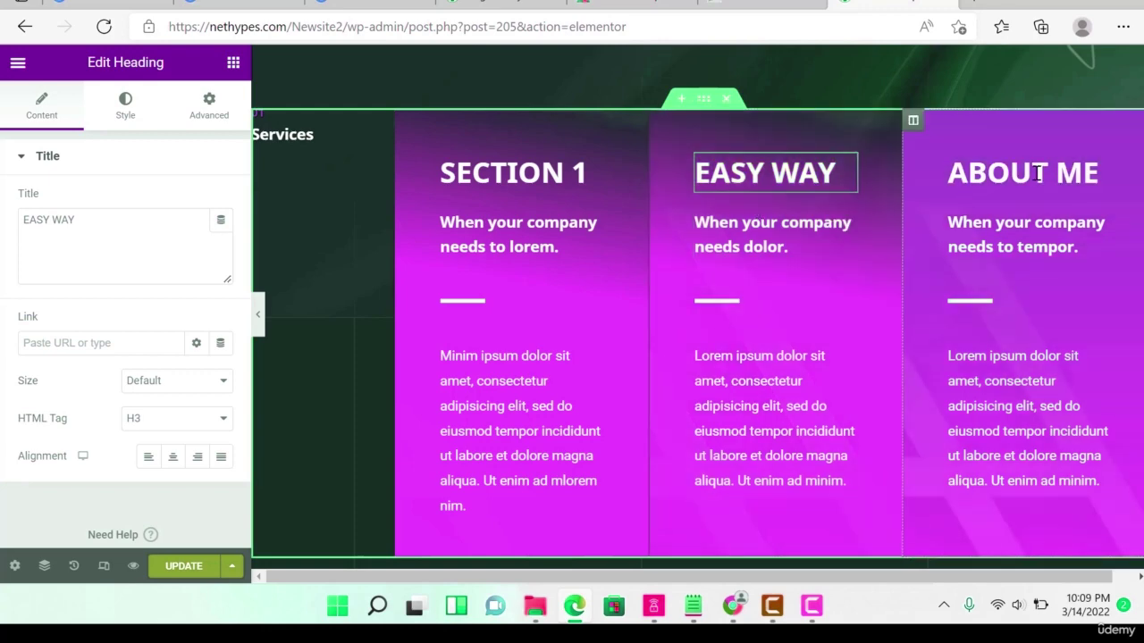
pyautogui.click(1037, 175)
pyautogui.hotkey('ctrl', 'a')
pyautogui.press('BackSpace')
pyautogui.write('ABOUT US')
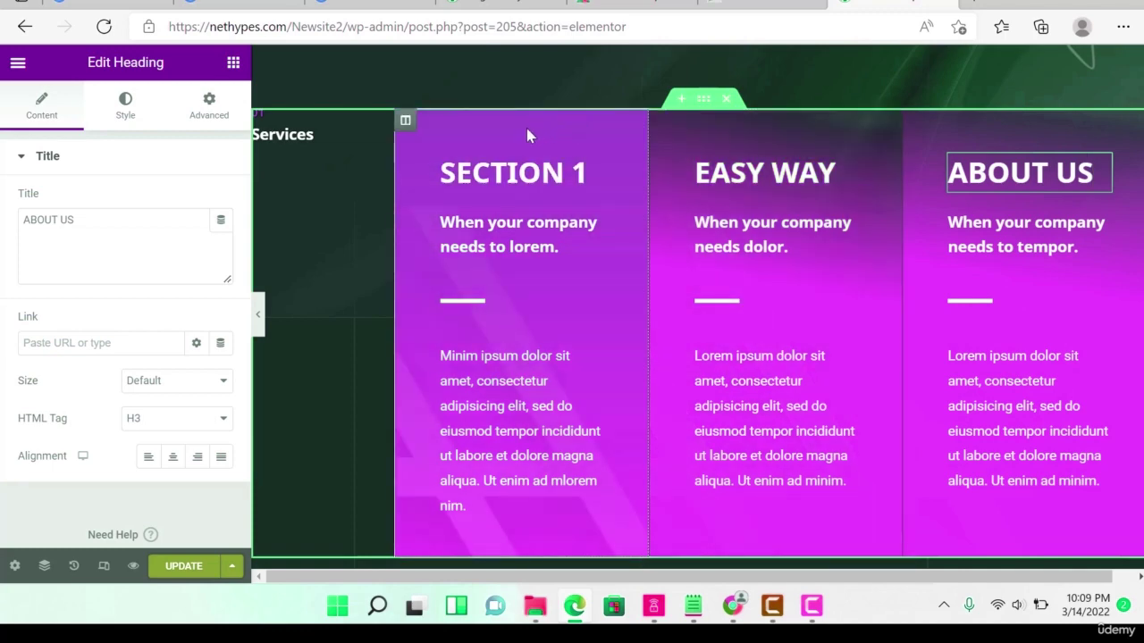
# Step: Replace the 'How we do it' heading with 'Learn And Design'
pyautogui.scroll(-6, 526, 128)
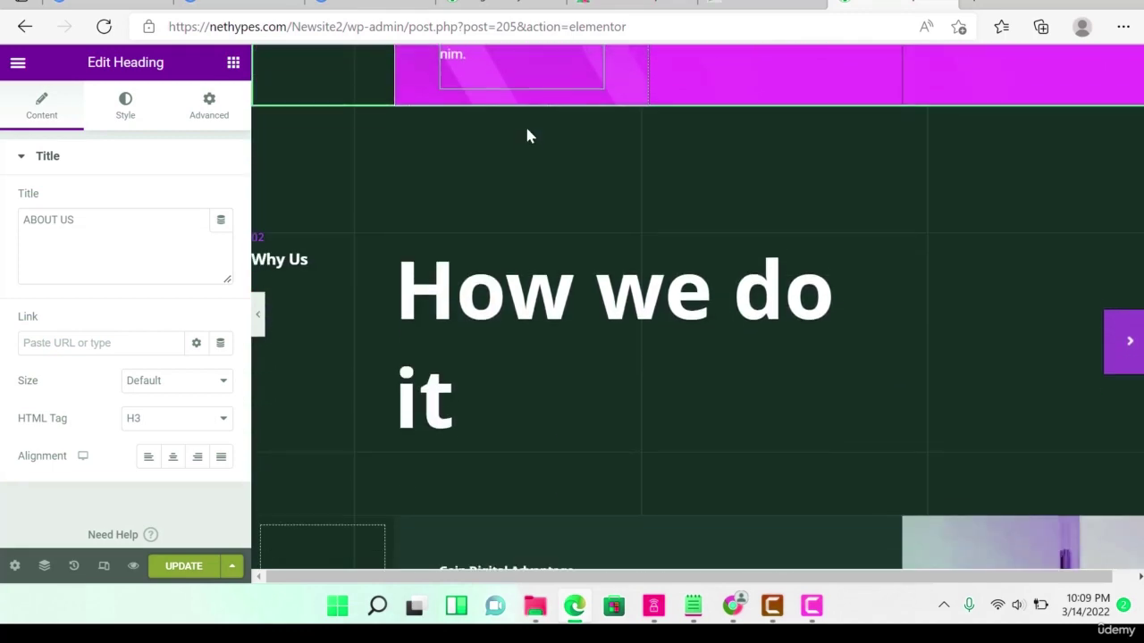
pyautogui.click(481, 347)
pyautogui.hotkey('ctrl', 'a')
pyautogui.press('BackSpace')
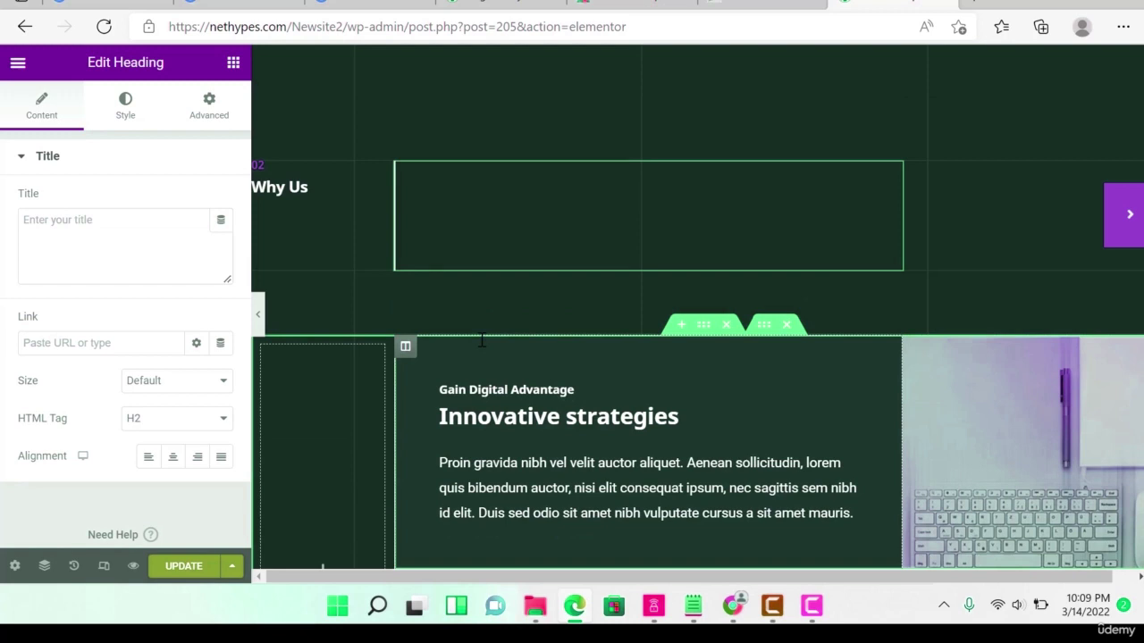
pyautogui.write('Learn And')
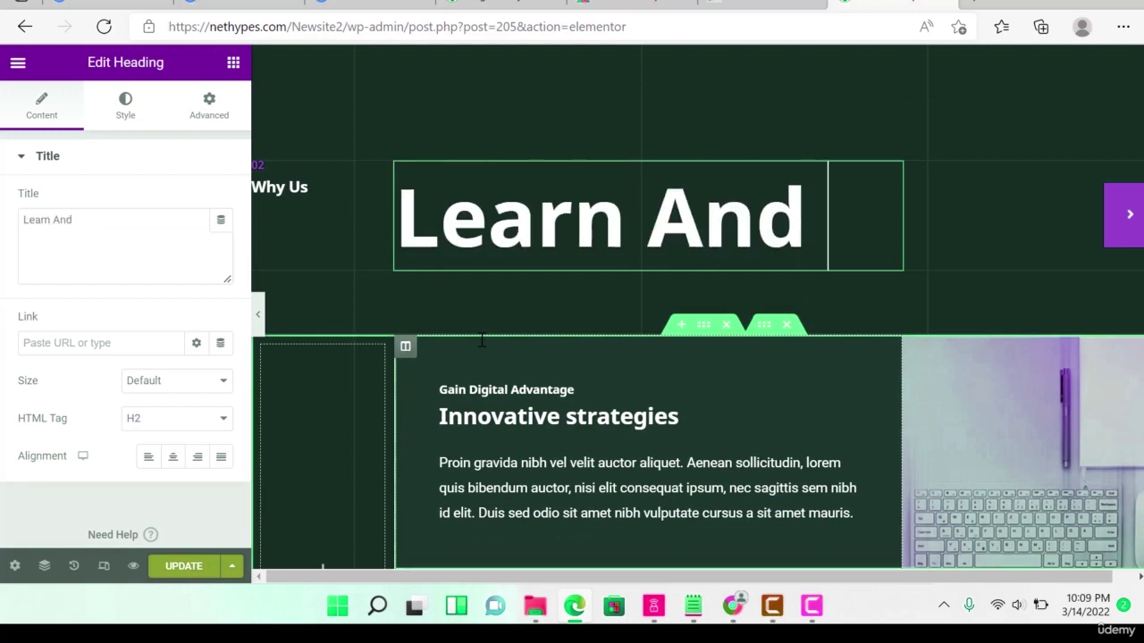
pyautogui.write(' Design')
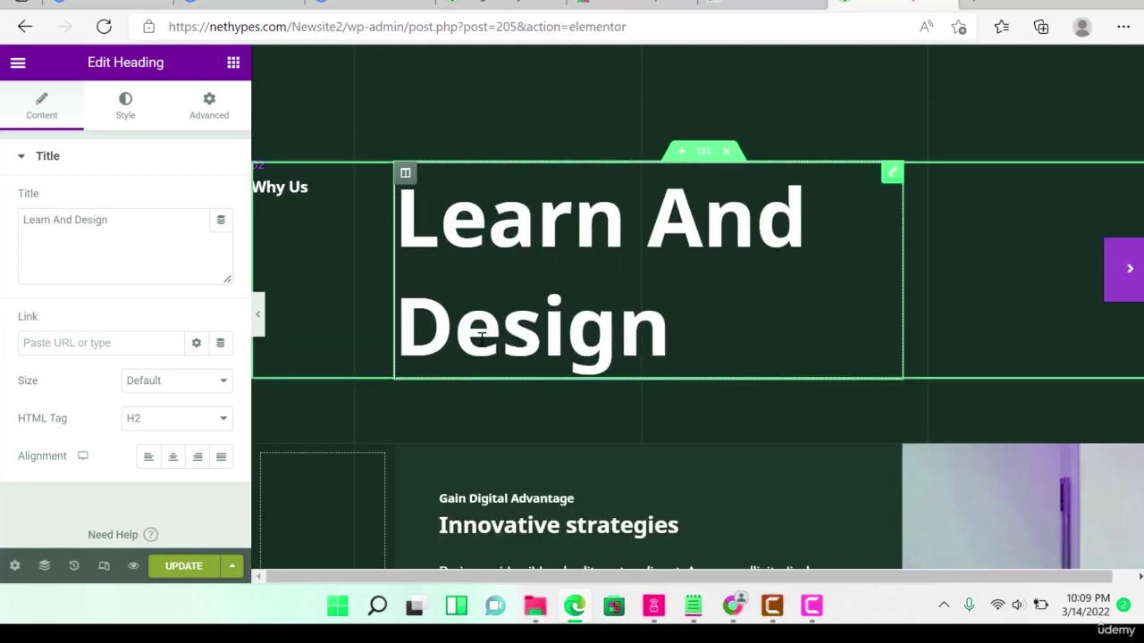
pyautogui.click(1055, 272)
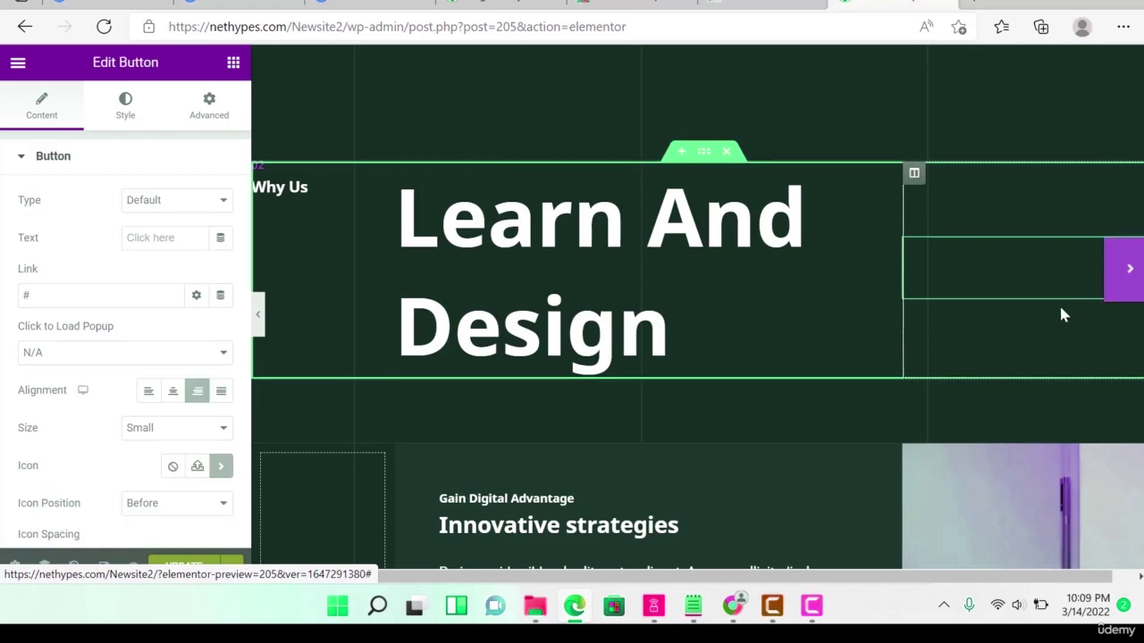
# Step: Retitle the 'Innovative strategies' heading to 'No Coding Needed'
pyautogui.scroll(-1, 1060, 308)
pyautogui.scroll(-3, 1061, 315)
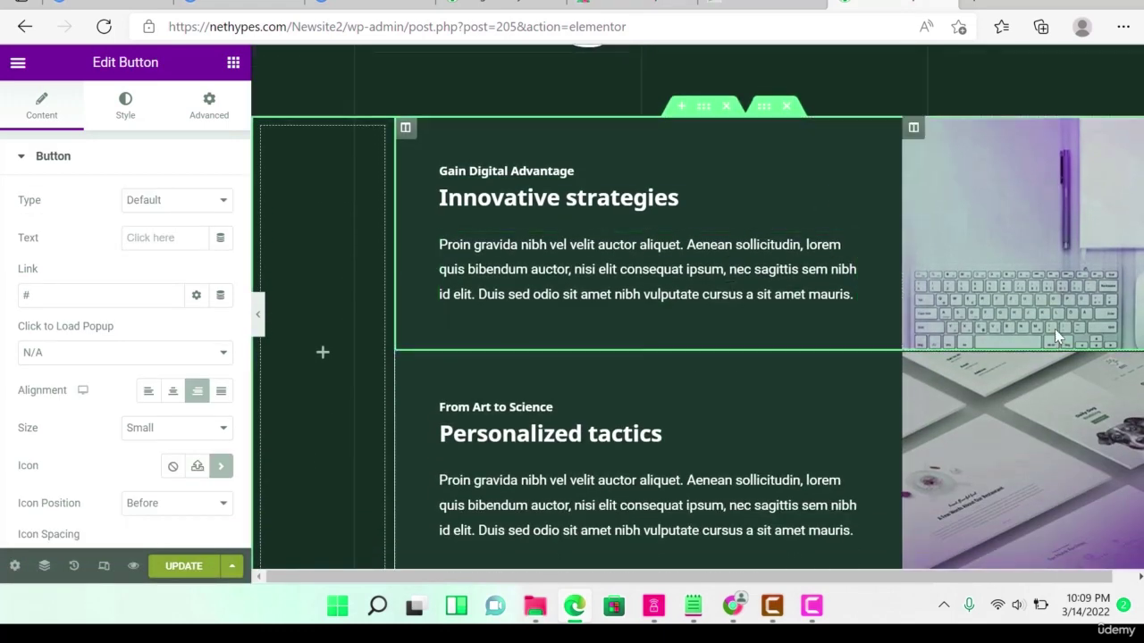
pyautogui.click(715, 194)
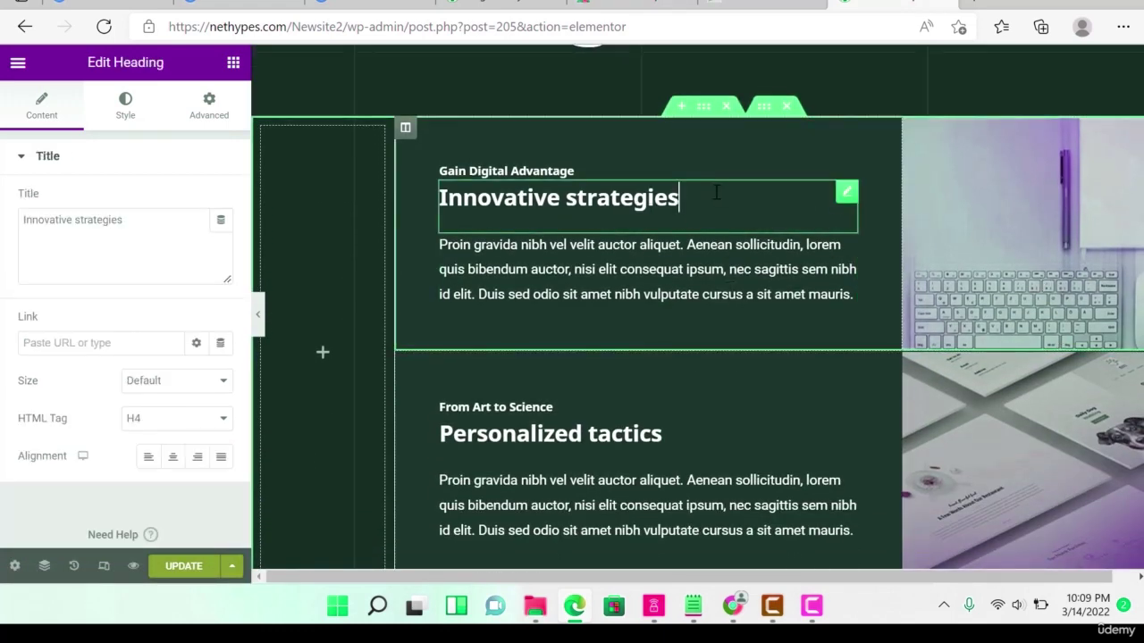
pyautogui.press('BackSpace')
pyautogui.press('BackSpace')
pyautogui.press('BackSpace')
pyautogui.press('BackSpace')
pyautogui.press('BackSpace')
pyautogui.press('BackSpace')
pyautogui.press('BackSpace')
pyautogui.press('BackSpace')
pyautogui.press('BackSpace')
pyautogui.press('BackSpace')
pyautogui.press('BackSpace')
pyautogui.press('BackSpace')
pyautogui.press('BackSpace')
pyautogui.press('BackSpace')
pyautogui.press('BackSpace')
pyautogui.press('BackSpace')
pyautogui.press('BackSpace')
pyautogui.press('BackSpace')
pyautogui.press('BackSpace')
pyautogui.press('BackSpace')
pyautogui.write('No COD')
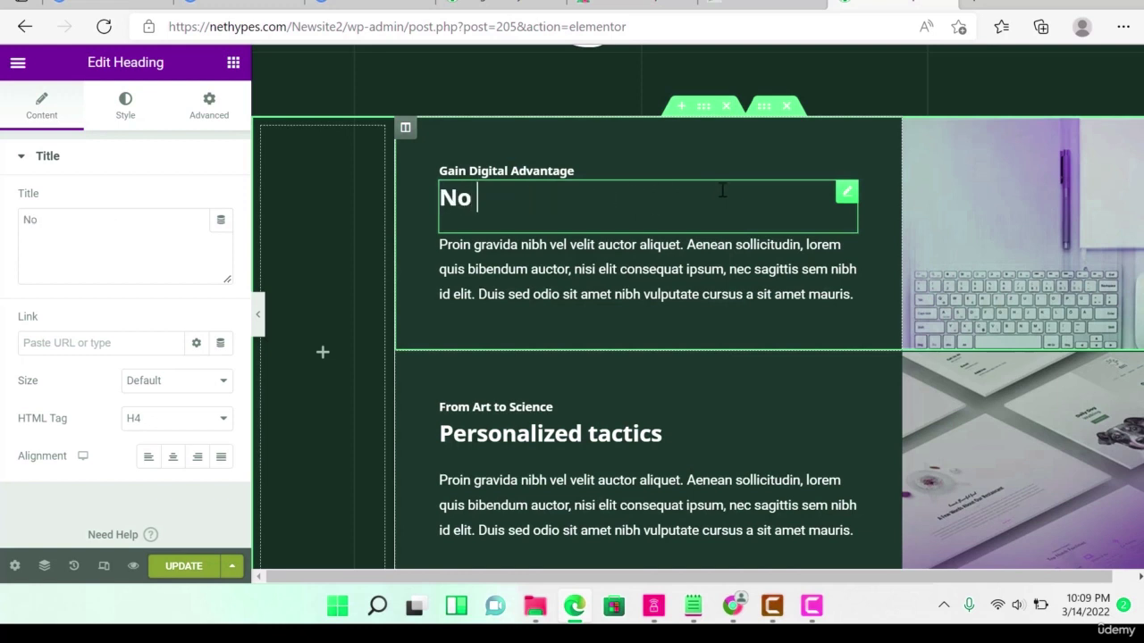
pyautogui.press('BackSpace')
pyautogui.press('BackSpace')
pyautogui.write('oding Needed')
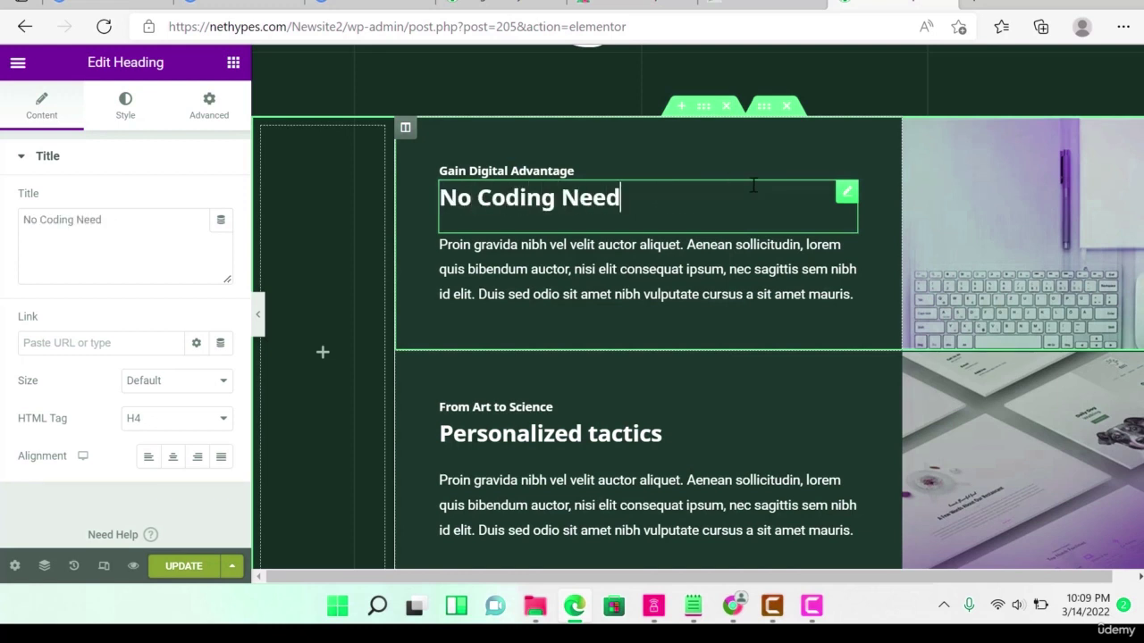
pyautogui.click(849, 286)
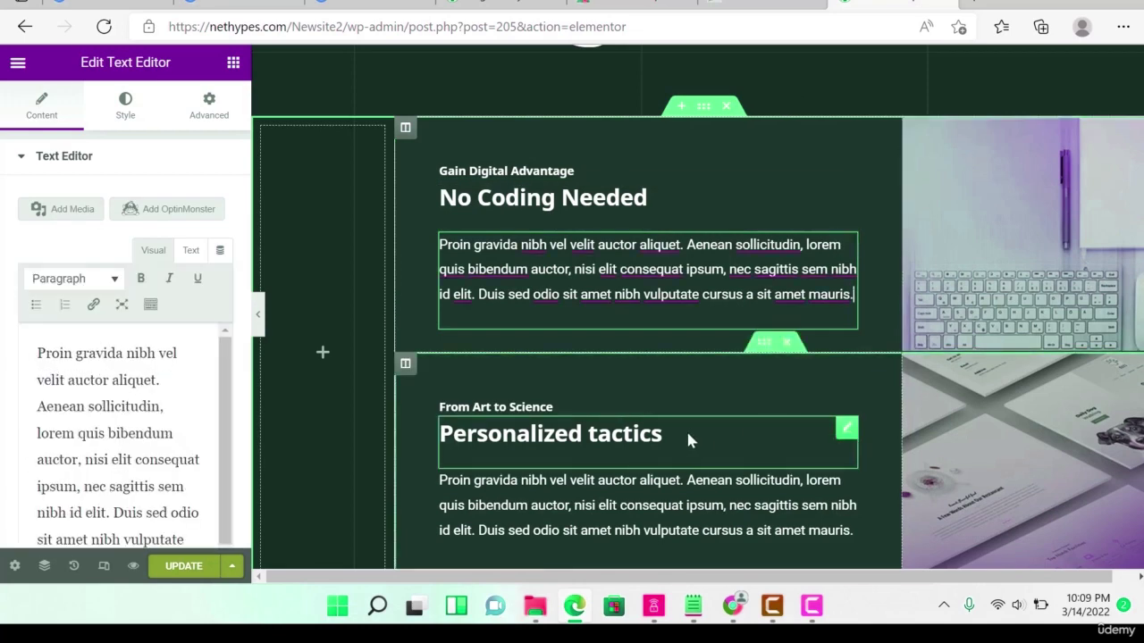
# Step: Rename the 'Personalized tactics' heading to 'Just Wordpress And Elementor'
pyautogui.tripleClick(686, 431)
pyautogui.press('BackSpace')
pyautogui.write('Just ')
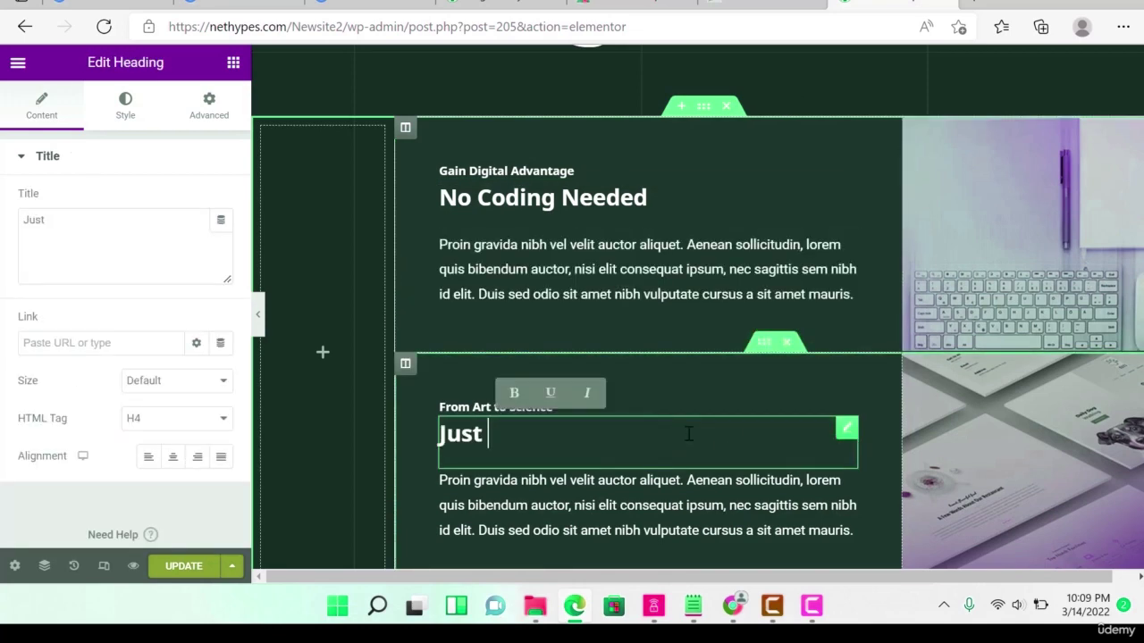
pyautogui.write('Wordpress And W')
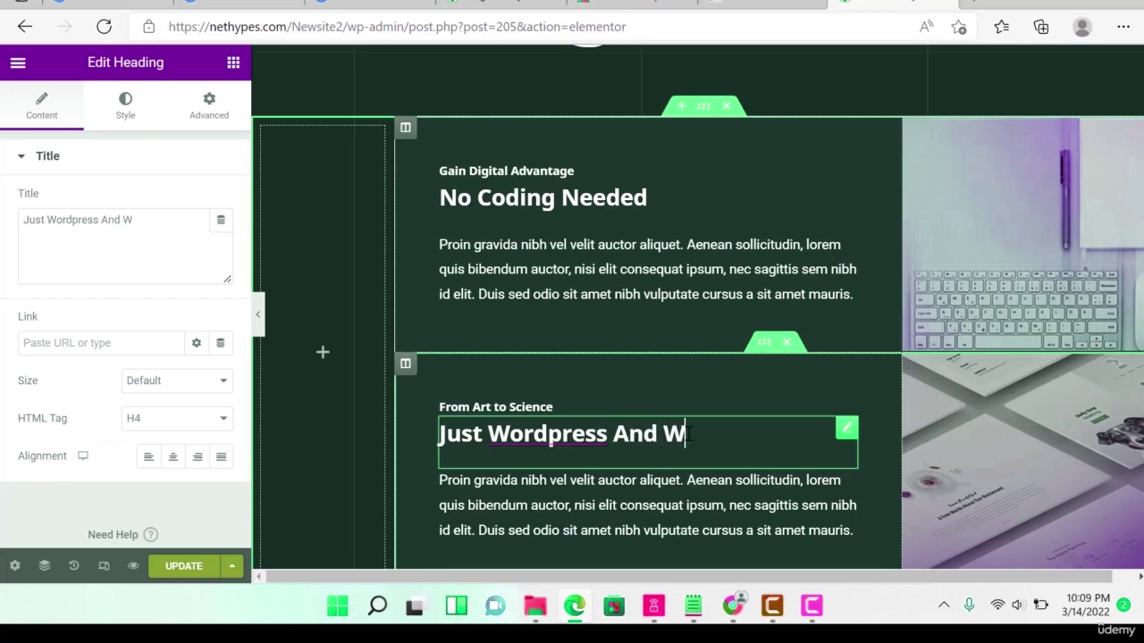
pyautogui.press('BackSpace')
pyautogui.write('Elementor')
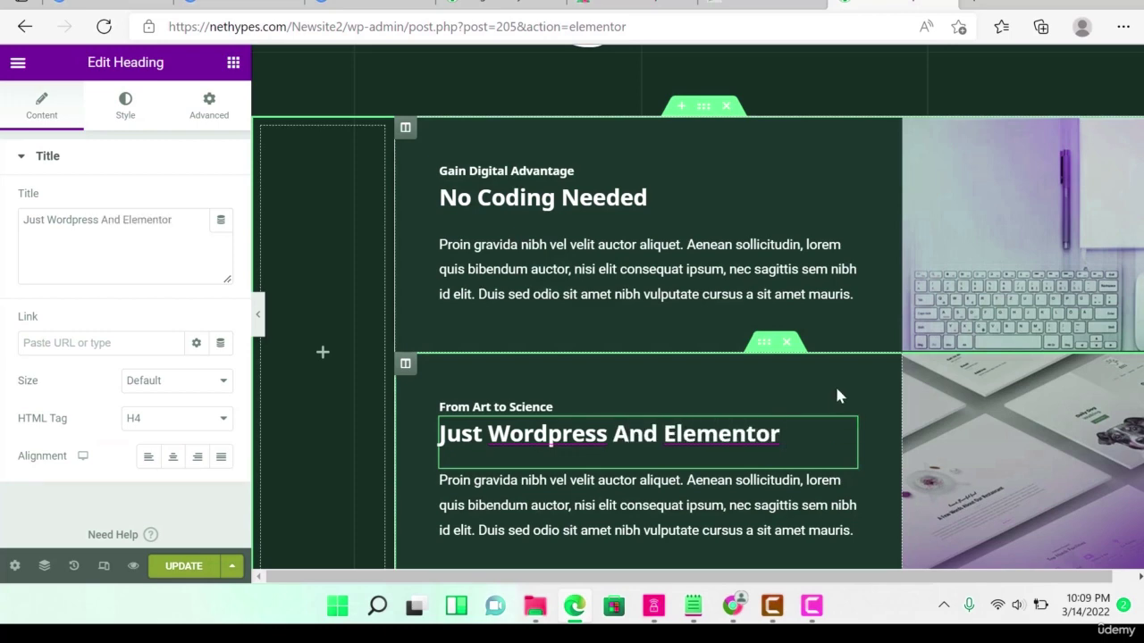
pyautogui.scroll(-6, 836, 393)
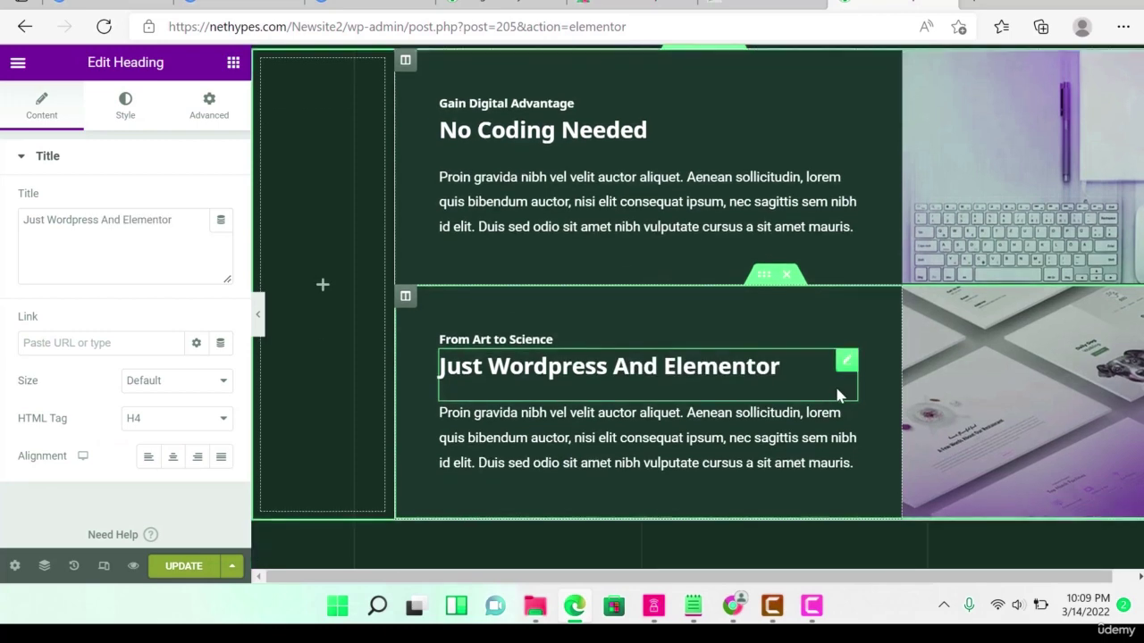
pyautogui.scroll(3, 800, 373)
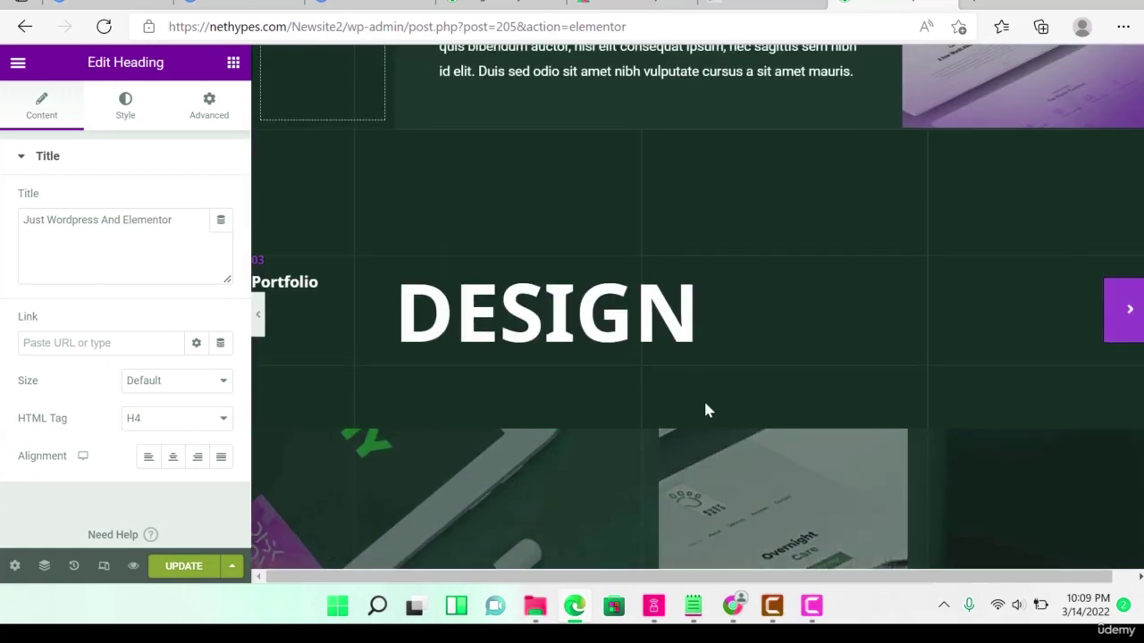
pyautogui.scroll(-1, 738, 483)
pyautogui.scroll(-2, 737, 482)
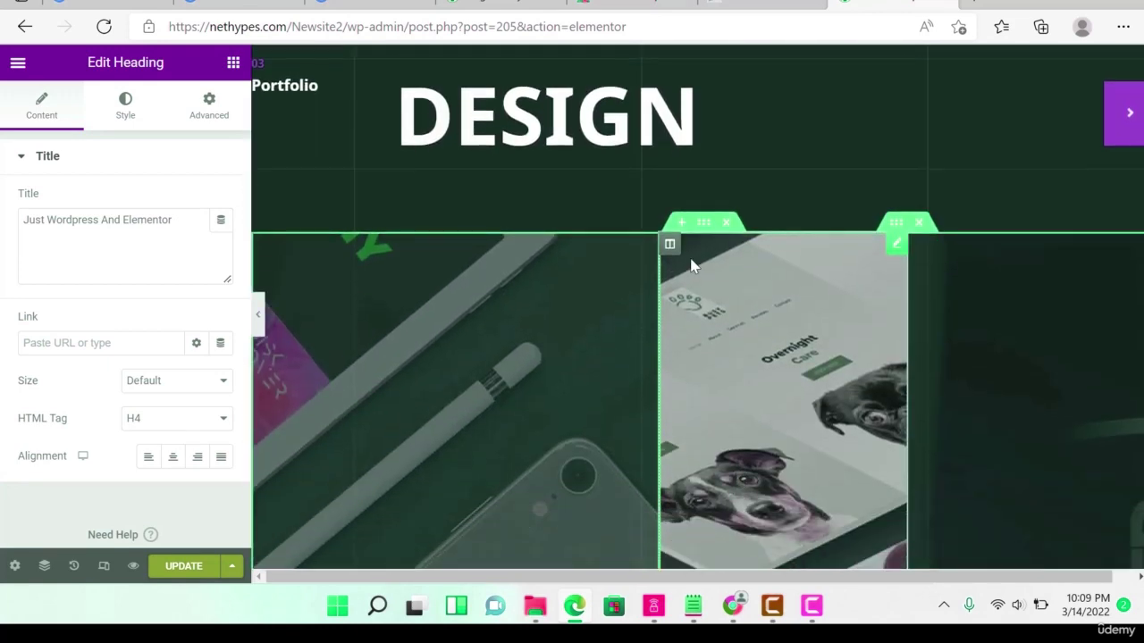
pyautogui.click(674, 121)
pyautogui.doubleClick(674, 120)
pyautogui.press('BackSpace')
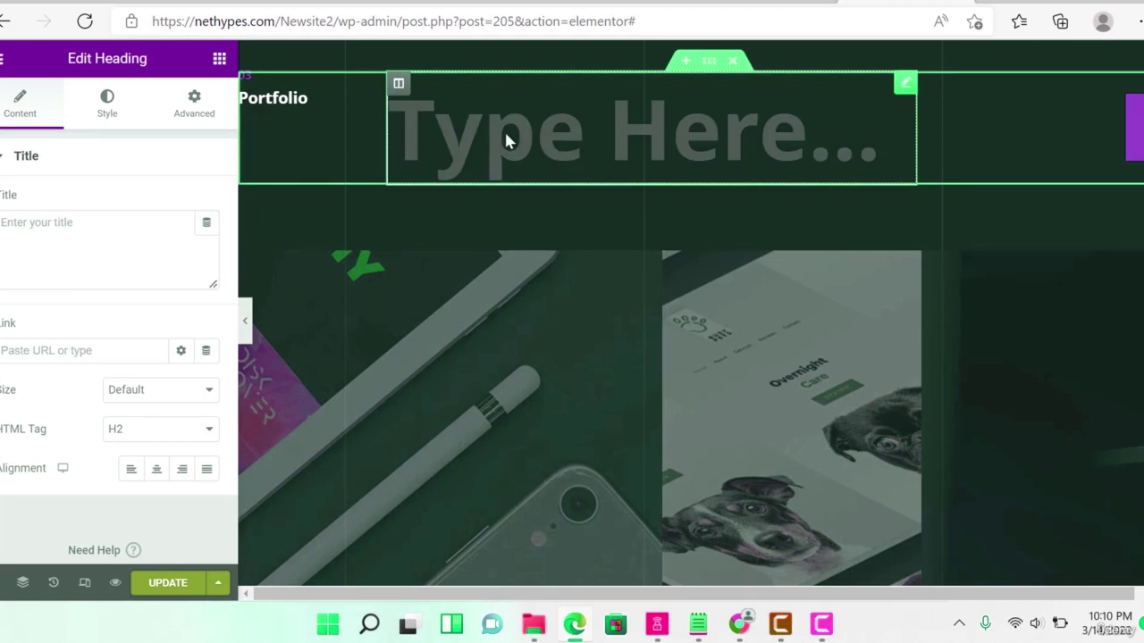
pyautogui.click(477, 111)
pyautogui.write('Ele')
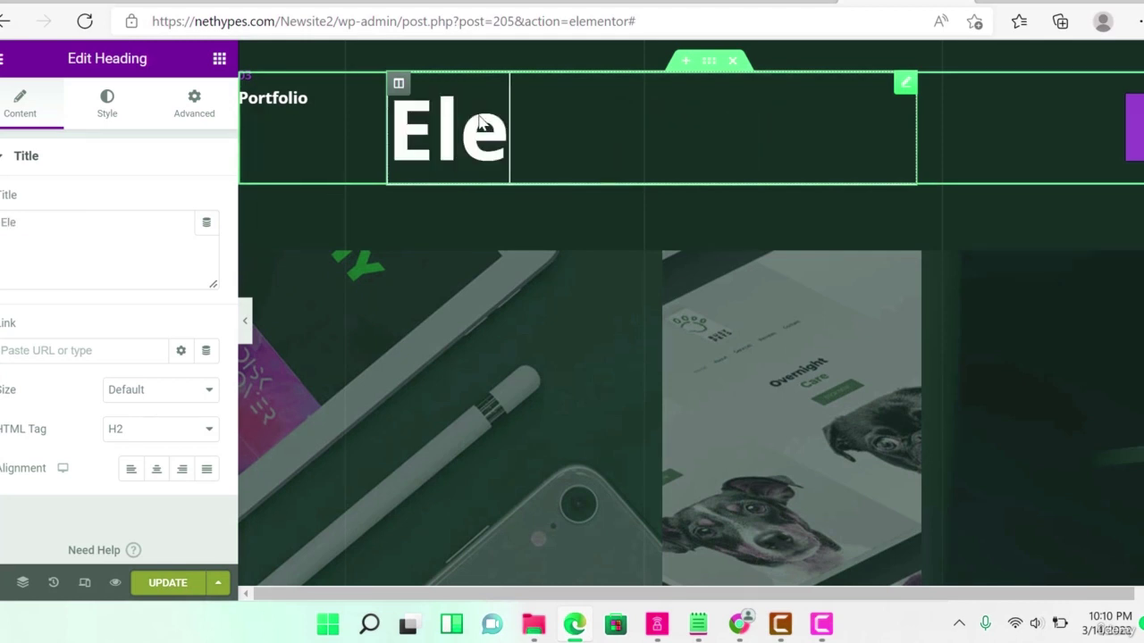
pyautogui.write('mentor')
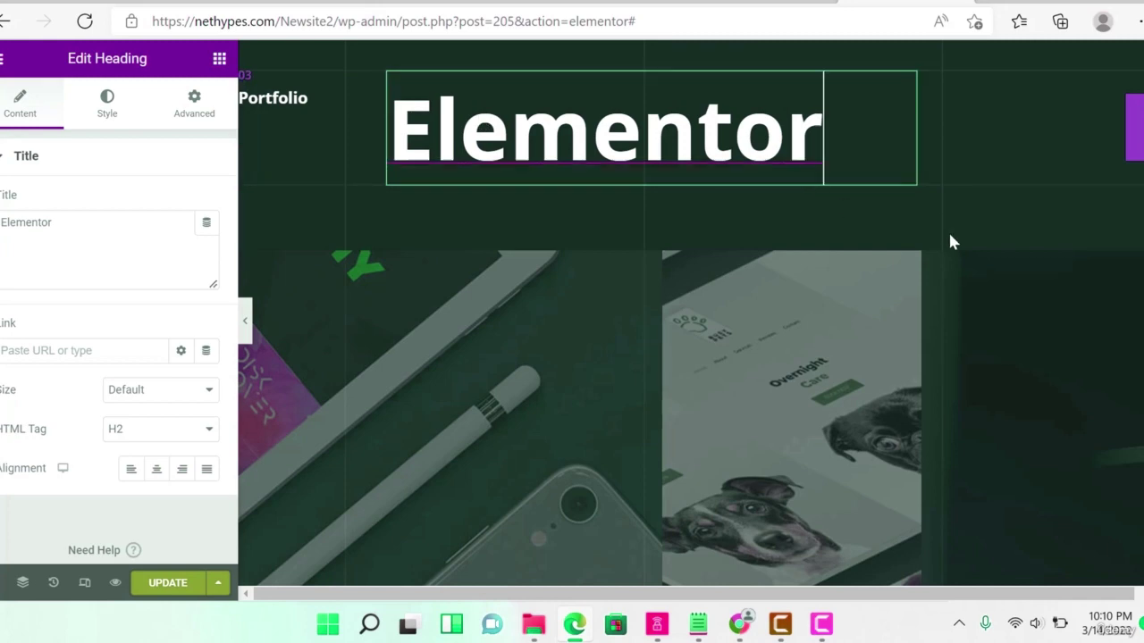
pyautogui.scroll(-1, 948, 231)
pyautogui.scroll(3, 948, 230)
pyautogui.scroll(-1, 948, 230)
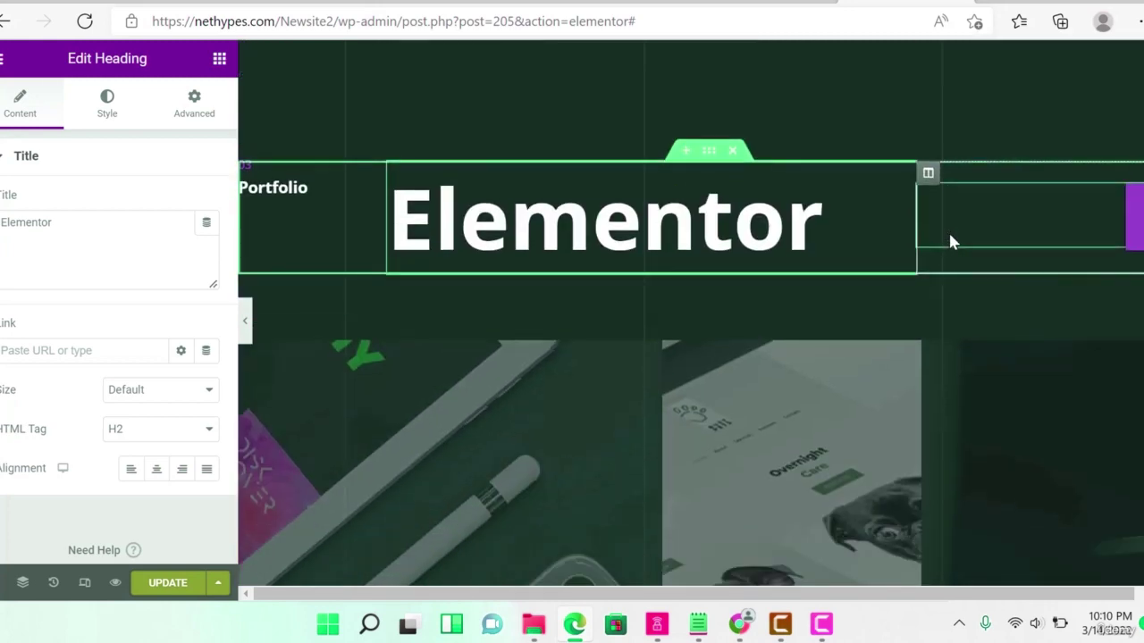
pyautogui.scroll(-5, 948, 230)
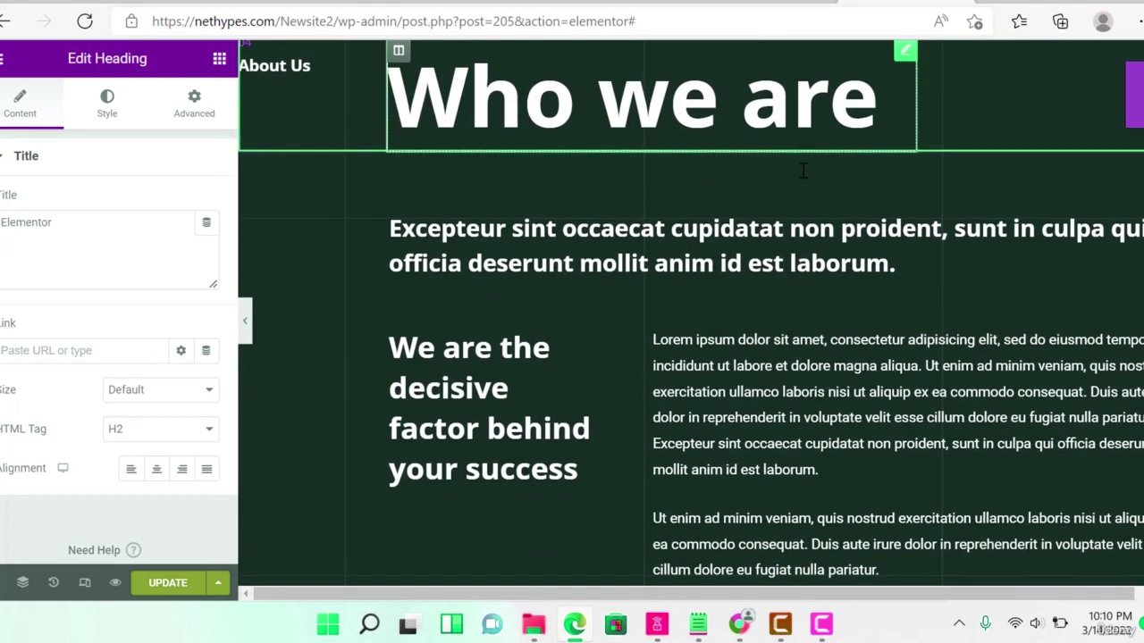
pyautogui.scroll(-8, 802, 169)
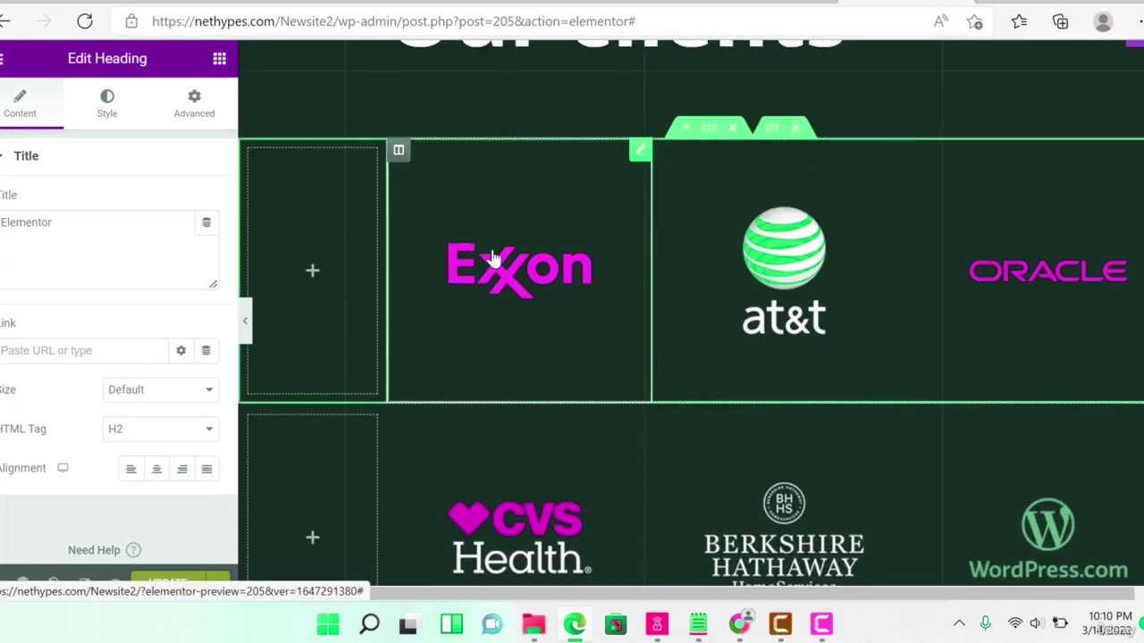
# Step: Swap the Exxon logo for the pic-001-free-img mockup from the Media Library, then save with UPDATE
pyautogui.click(493, 257)
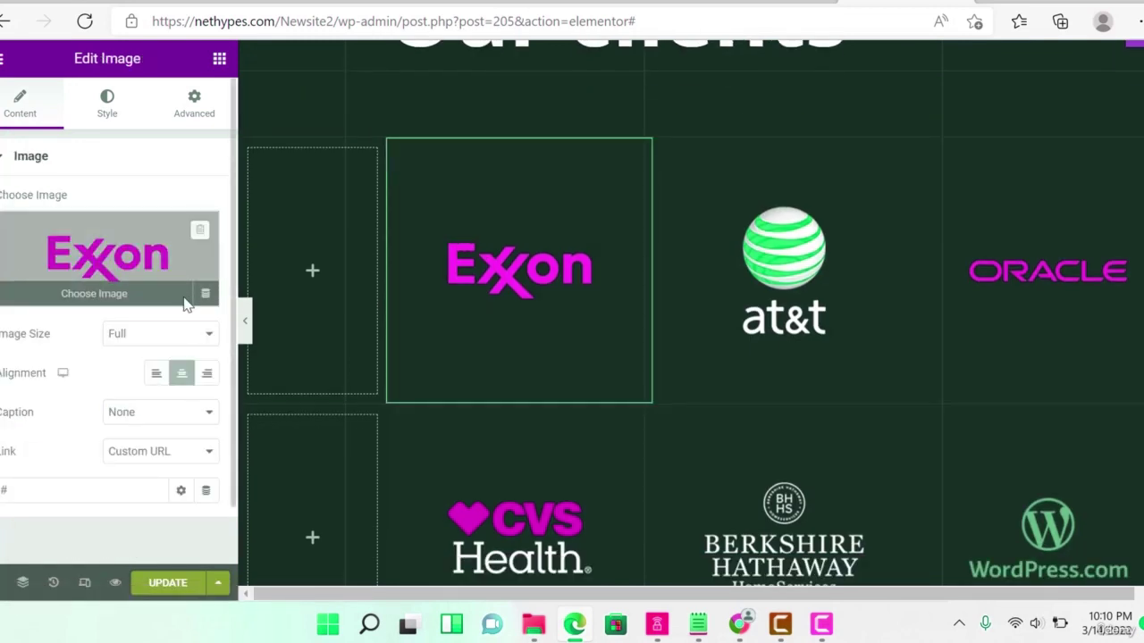
pyautogui.click(139, 297)
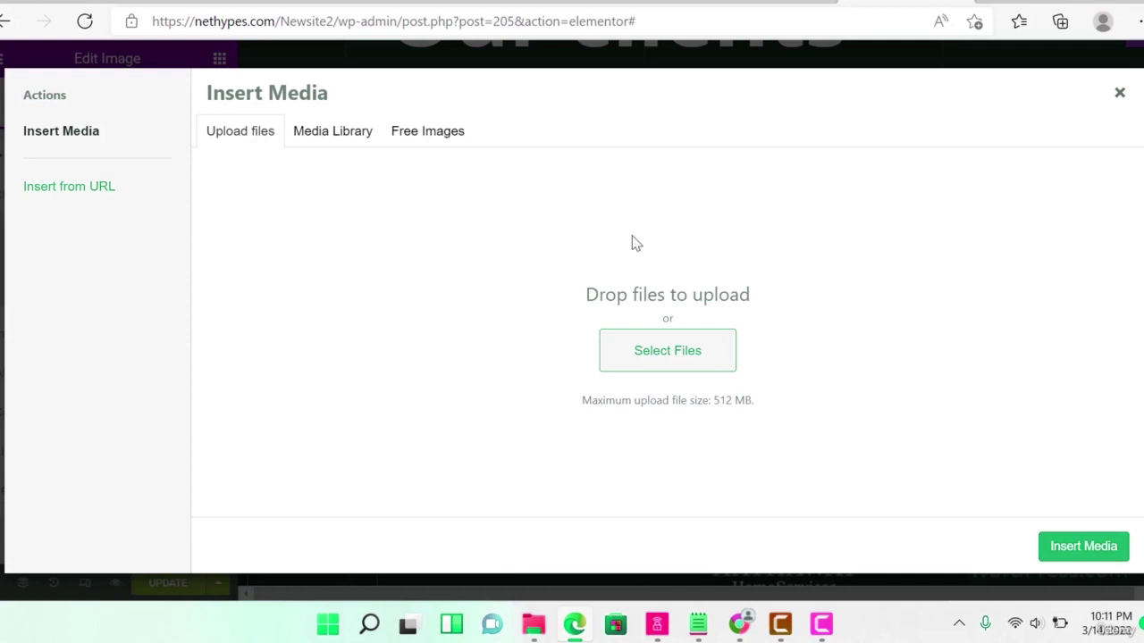
pyautogui.click(347, 130)
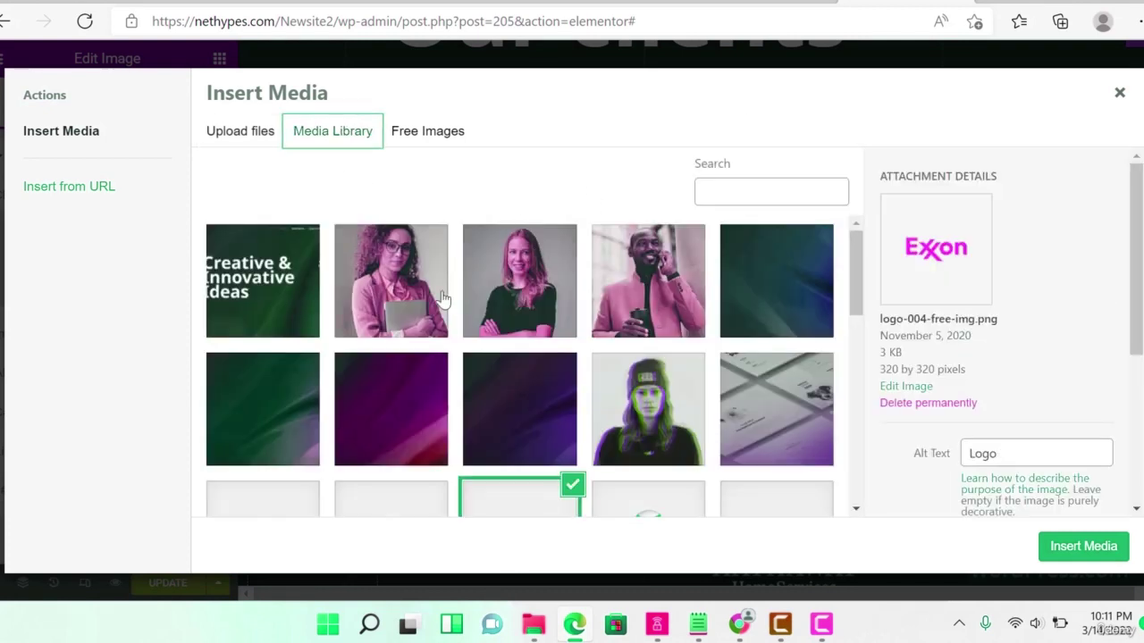
pyautogui.click(773, 375)
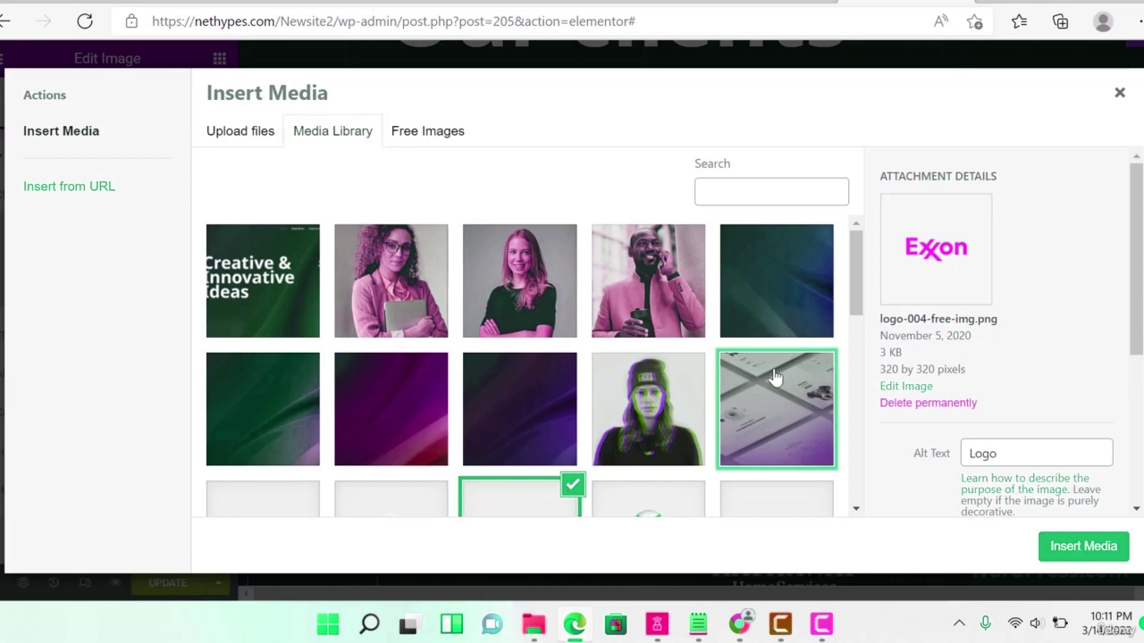
pyautogui.click(1054, 546)
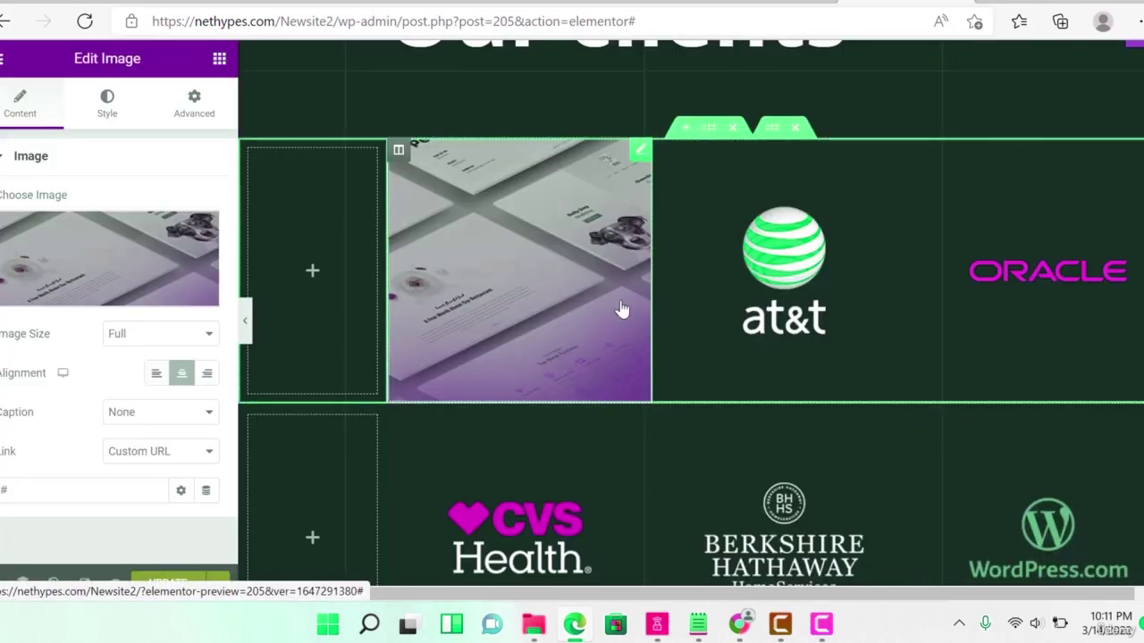
pyautogui.click(828, 246)
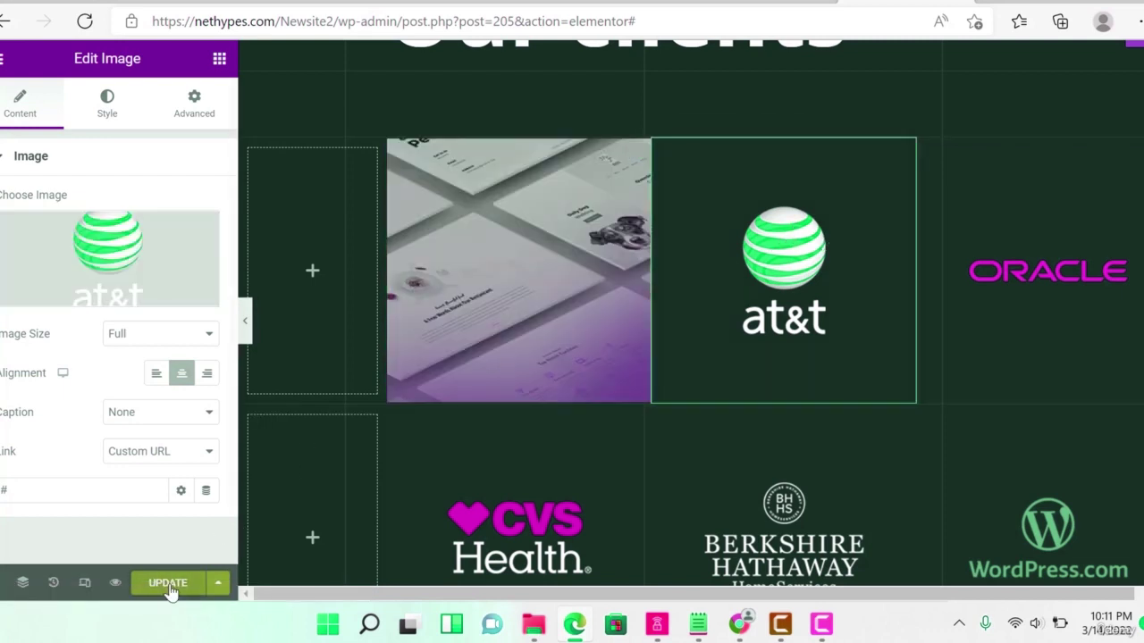
pyautogui.click(167, 583)
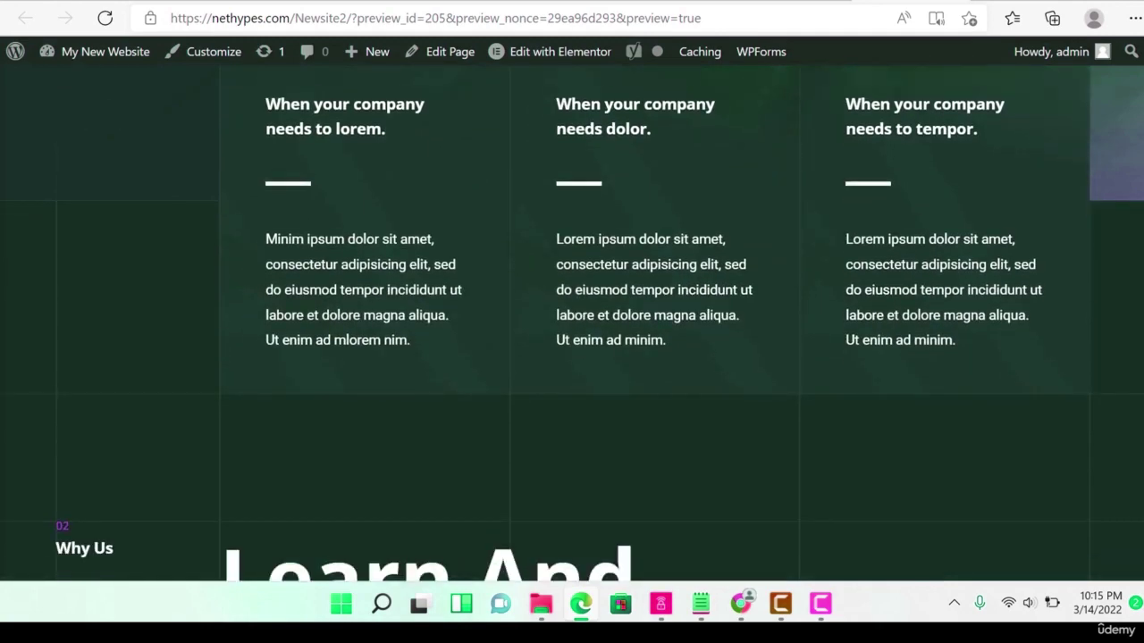
# Step: Scroll the live preview through Services, Why Us, Portfolio, About Us and Our clients
pyautogui.scroll(2, 571, 322)
pyautogui.scroll(-4, 572, 321)
pyautogui.scroll(-3, 572, 321)
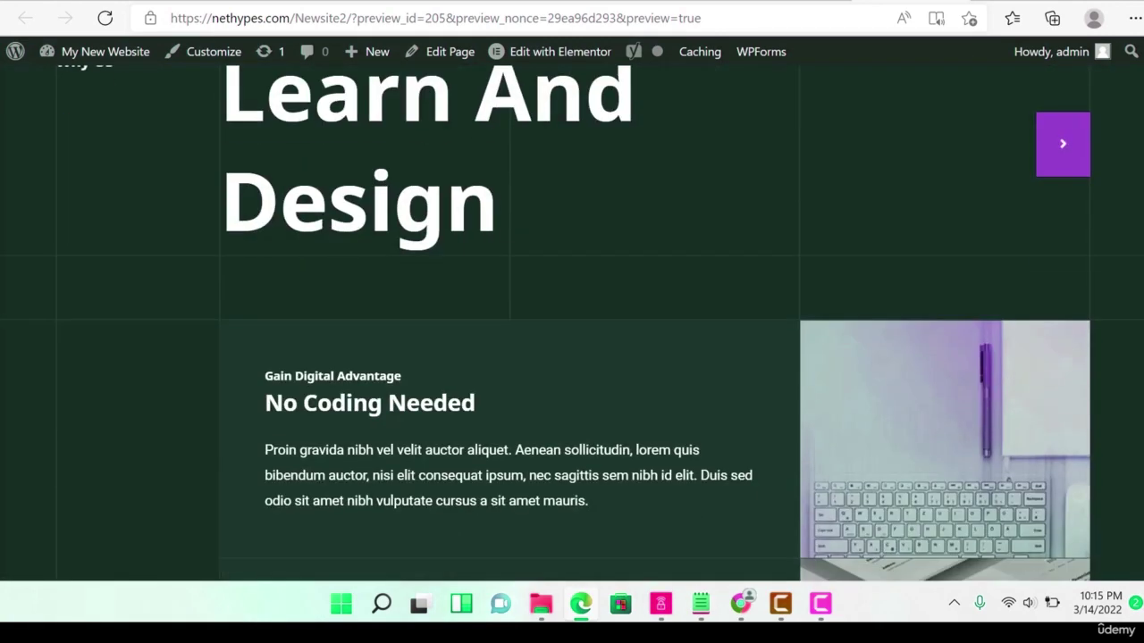
pyautogui.scroll(-8, 572, 321)
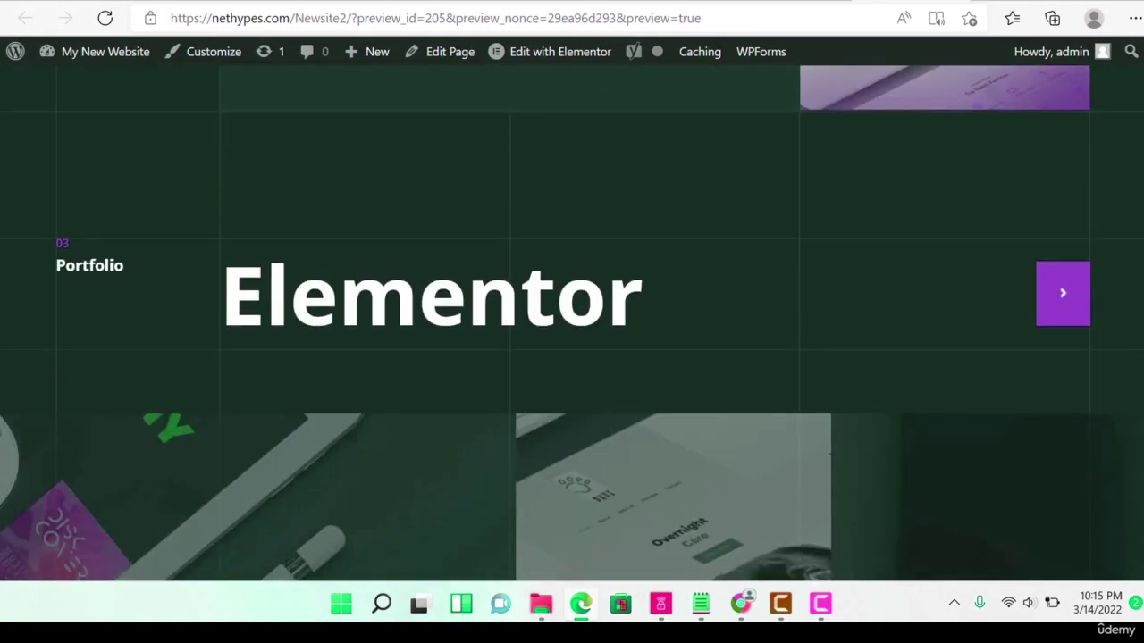
pyautogui.scroll(-9, 572, 322)
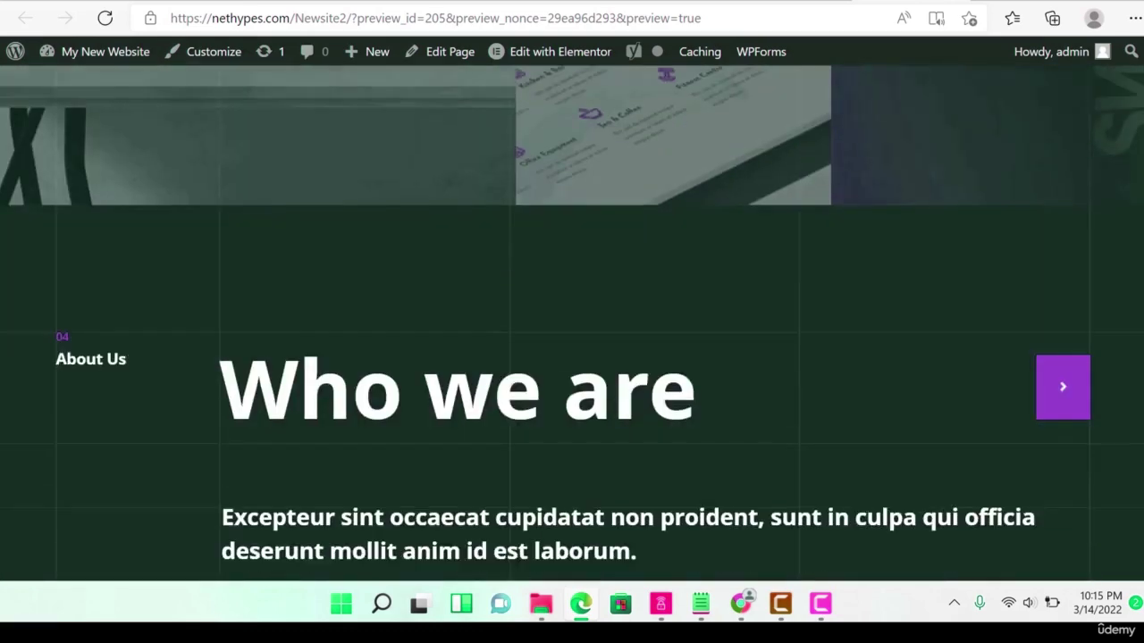
pyautogui.scroll(-2, 571, 322)
pyautogui.scroll(-8, 572, 322)
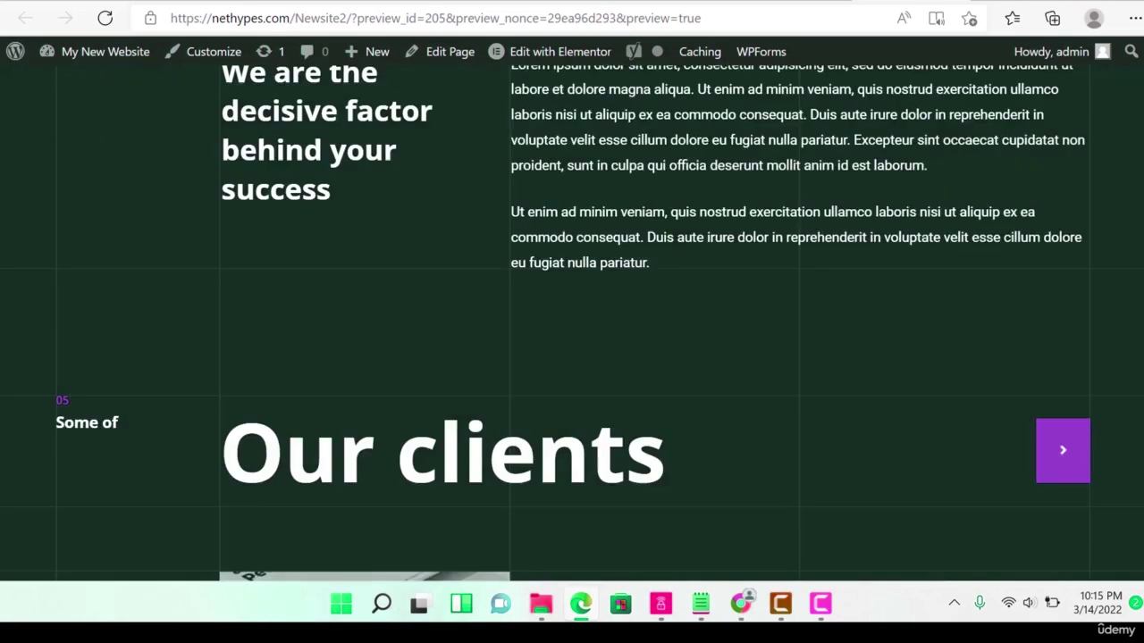
pyautogui.scroll(-9, 572, 322)
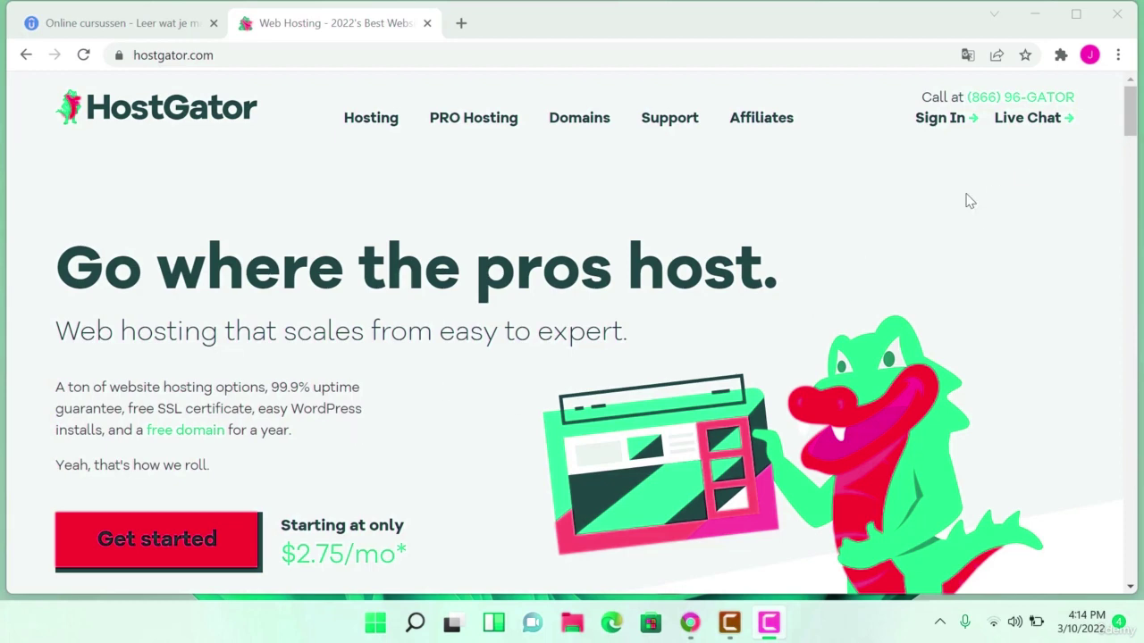
# Step: Go to HostGator Shared Hosting, dismiss the cookie notice, and scroll to the plan prices
pyautogui.scroll(-3, 351, 237)
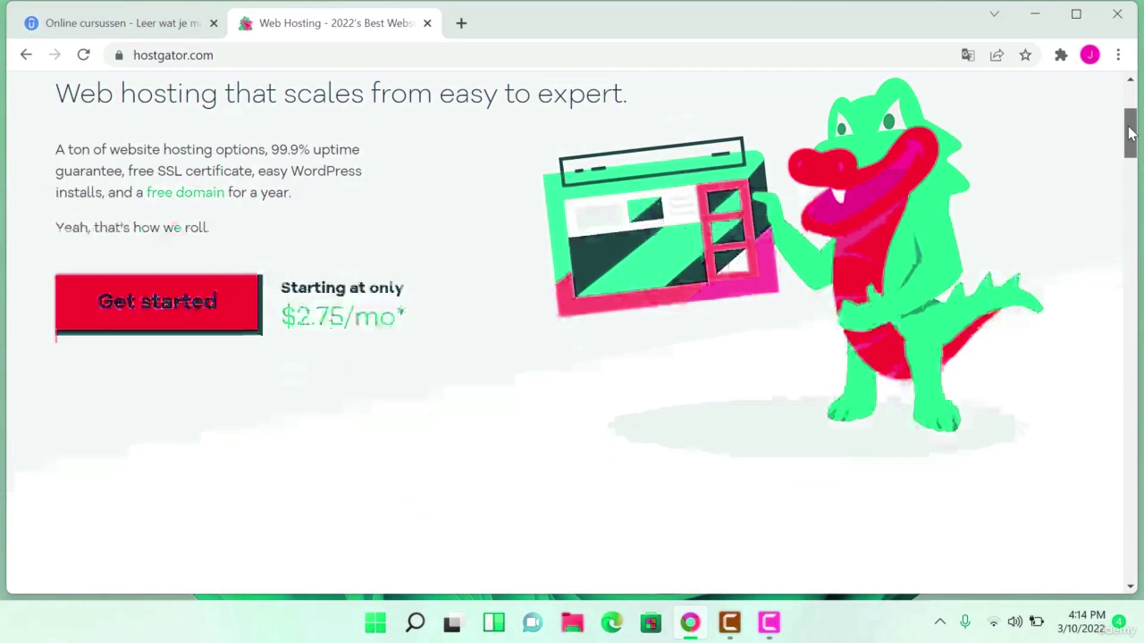
pyautogui.click(220, 307)
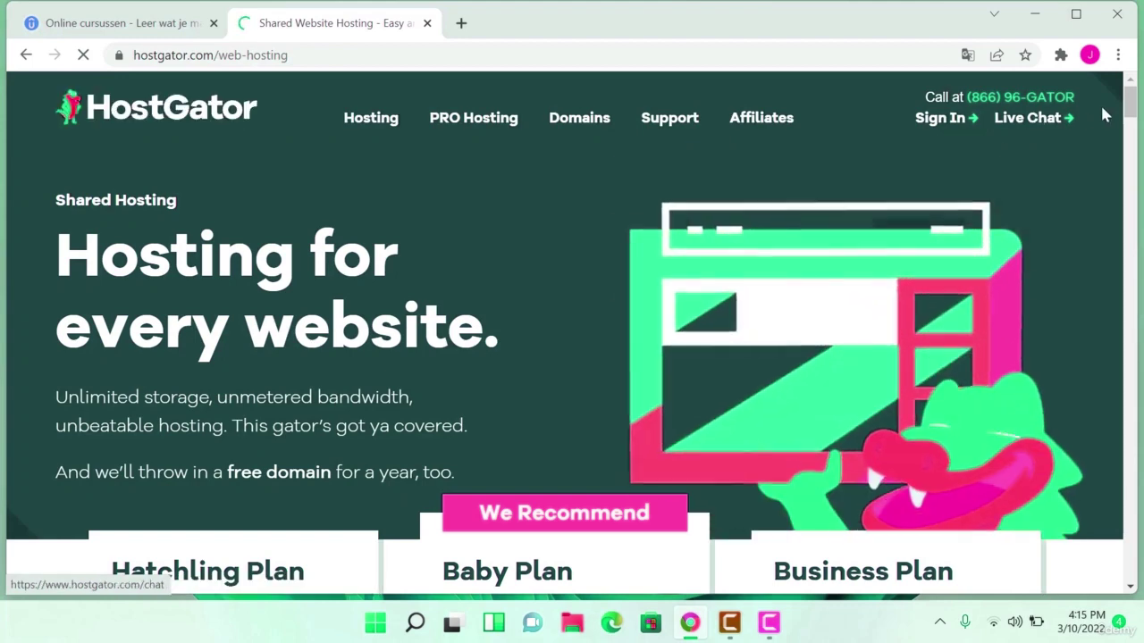
pyautogui.moveTo(1131, 115); pyautogui.dragTo(1133, 134)
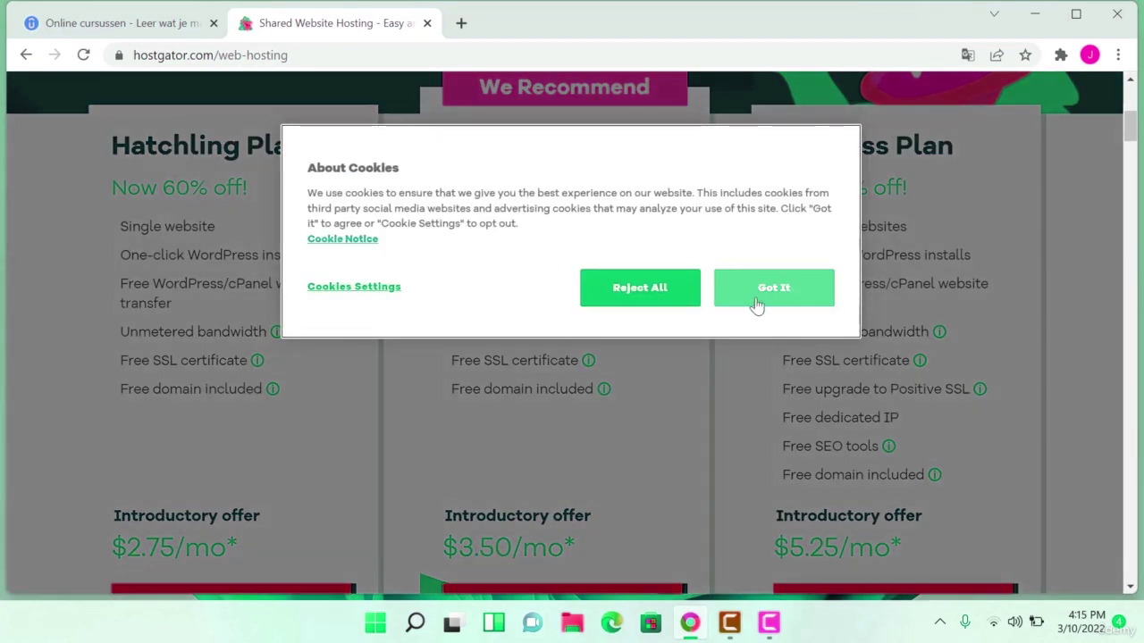
pyautogui.click(756, 306)
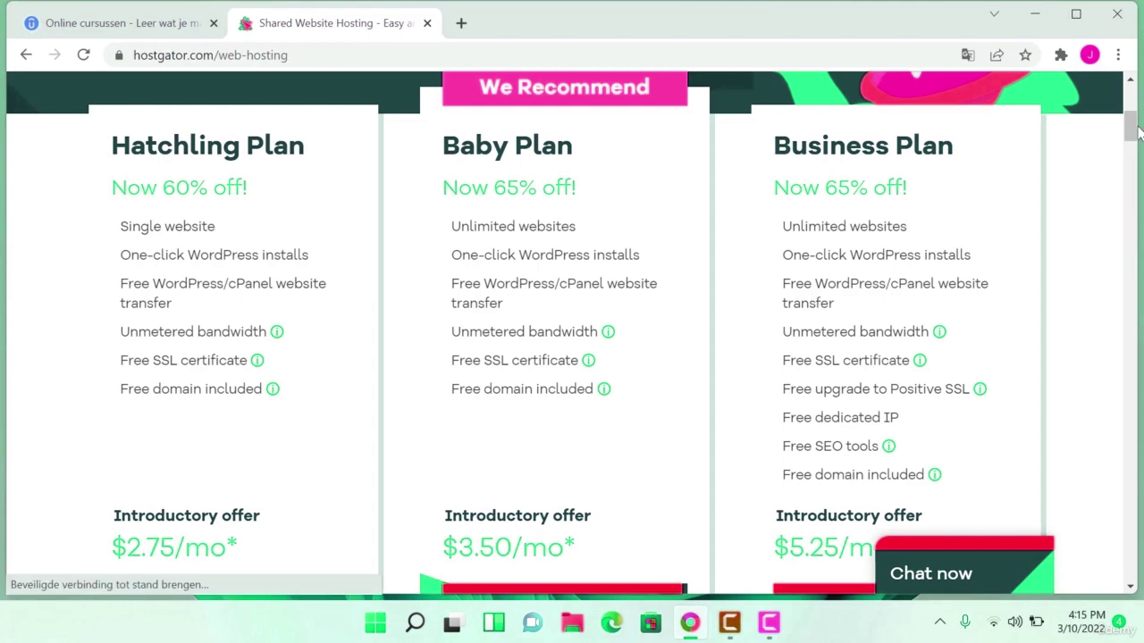
pyautogui.moveTo(1137, 131); pyautogui.dragTo(1137, 152)
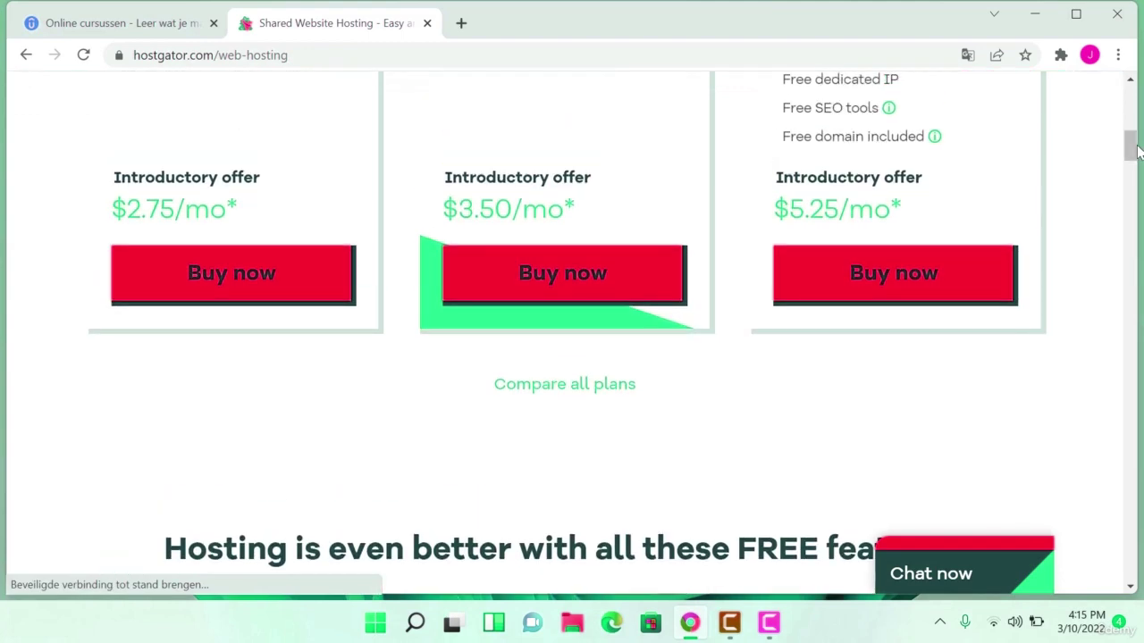
# Step: Start checkout for the Baby plan and enter domaincourses12.com as the domain
pyautogui.click(568, 281)
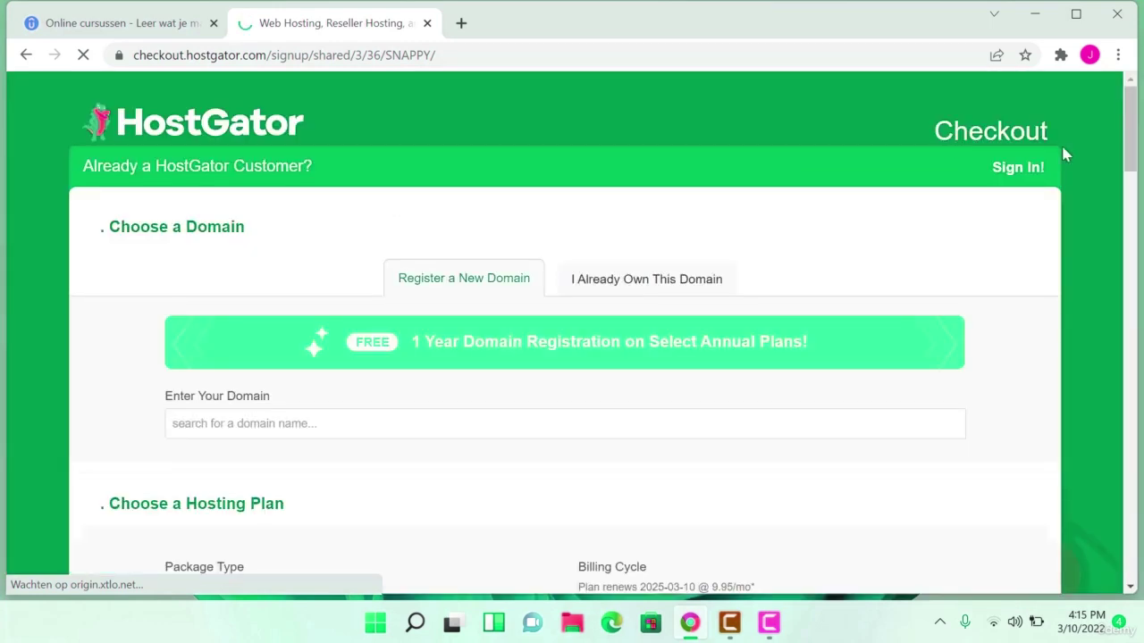
pyautogui.scroll(-1, 516, 309)
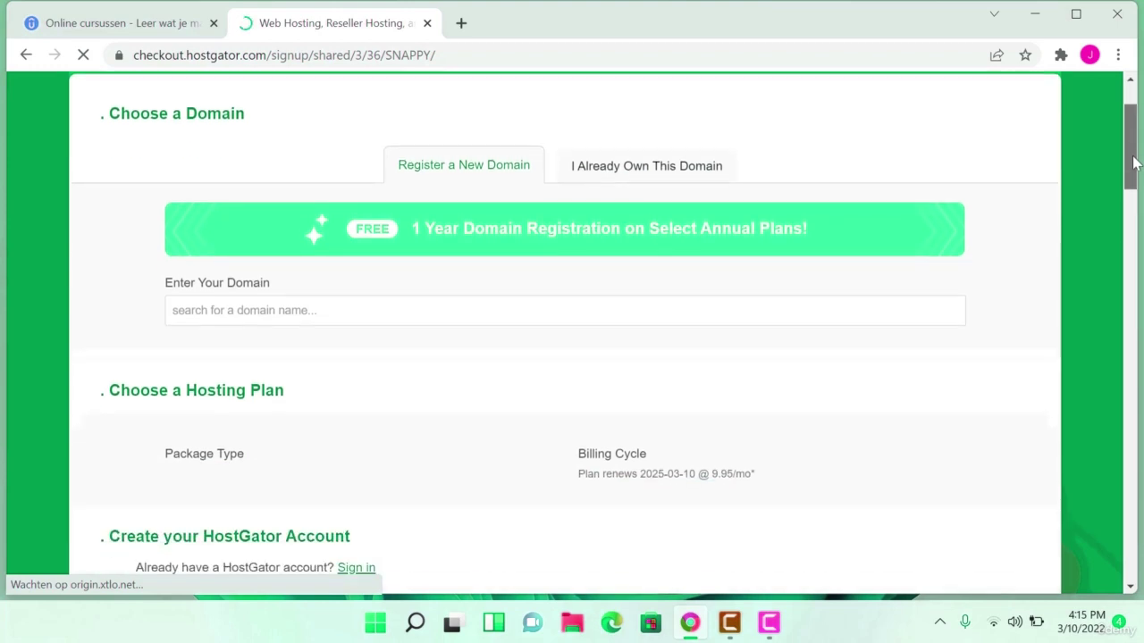
pyautogui.click(492, 313)
pyautogui.write('d')
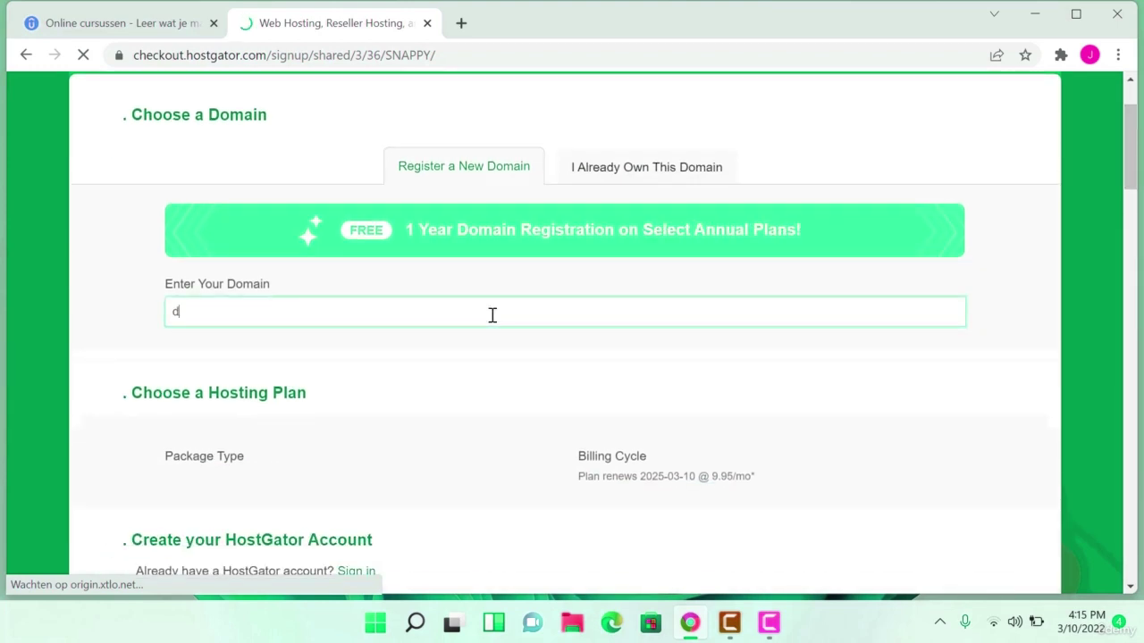
pyautogui.write('omaincourses12')
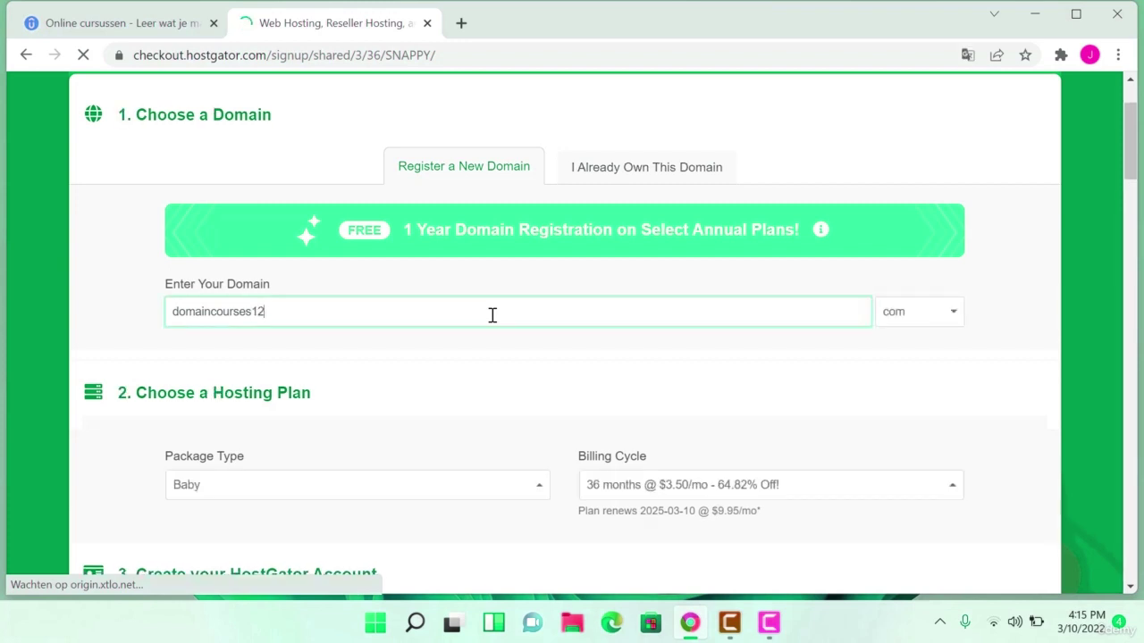
pyautogui.press('Tab')
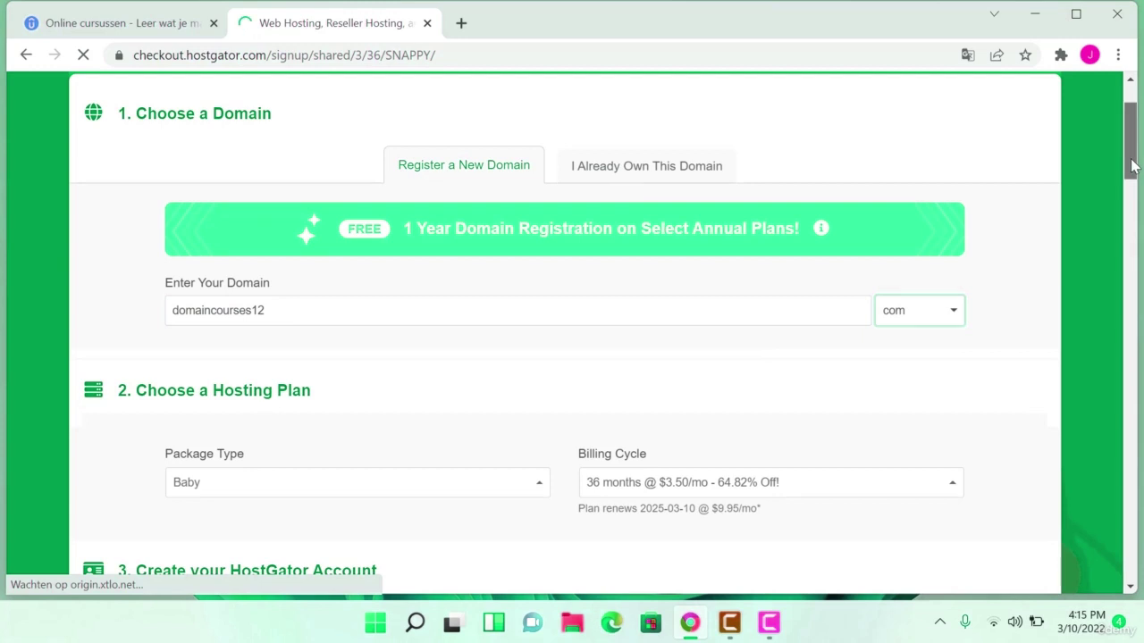
pyautogui.moveTo(1131, 179); pyautogui.dragTo(1131, 201)
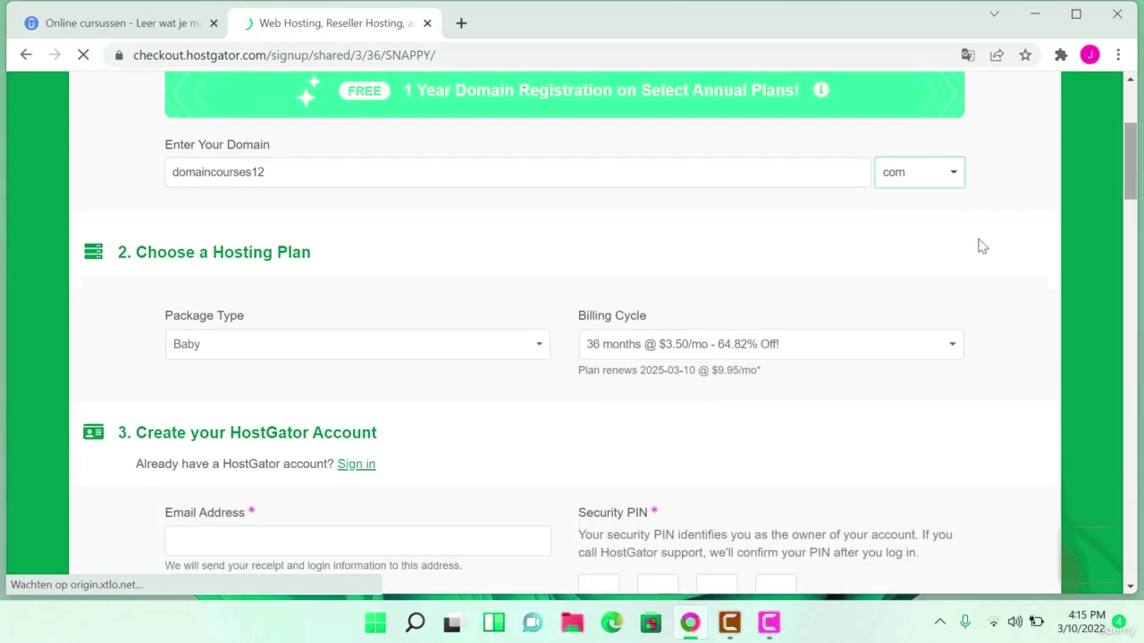
# Step: Keep the Baby package and set billing to 1 month at $11.95/mo
pyautogui.click(774, 354)
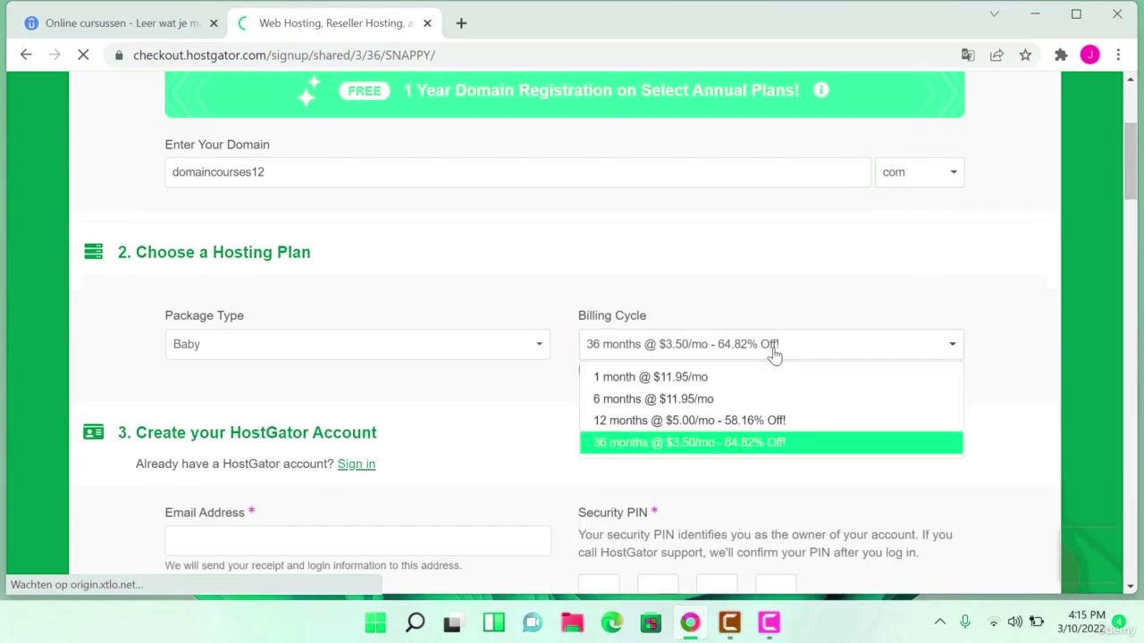
pyautogui.click(456, 355)
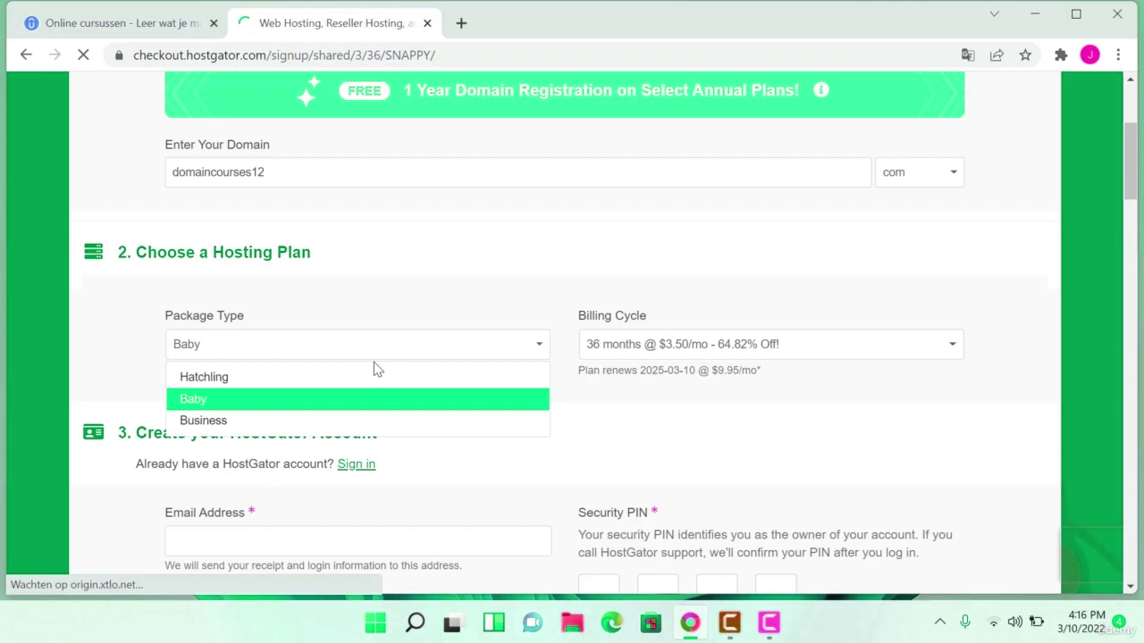
pyautogui.click(701, 343)
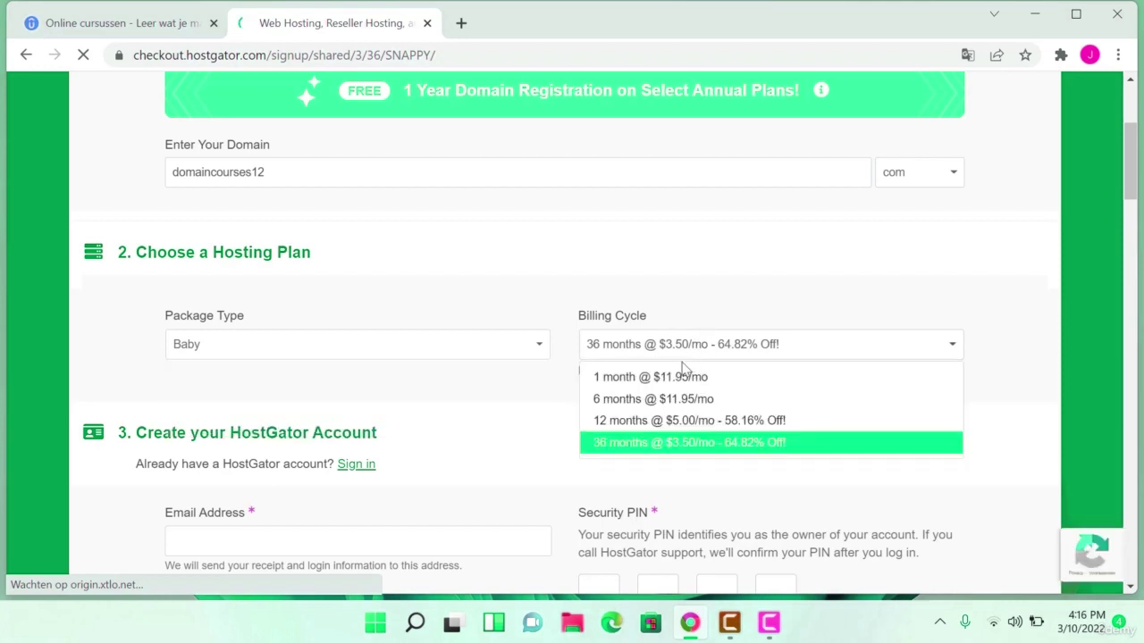
pyautogui.click(650, 376)
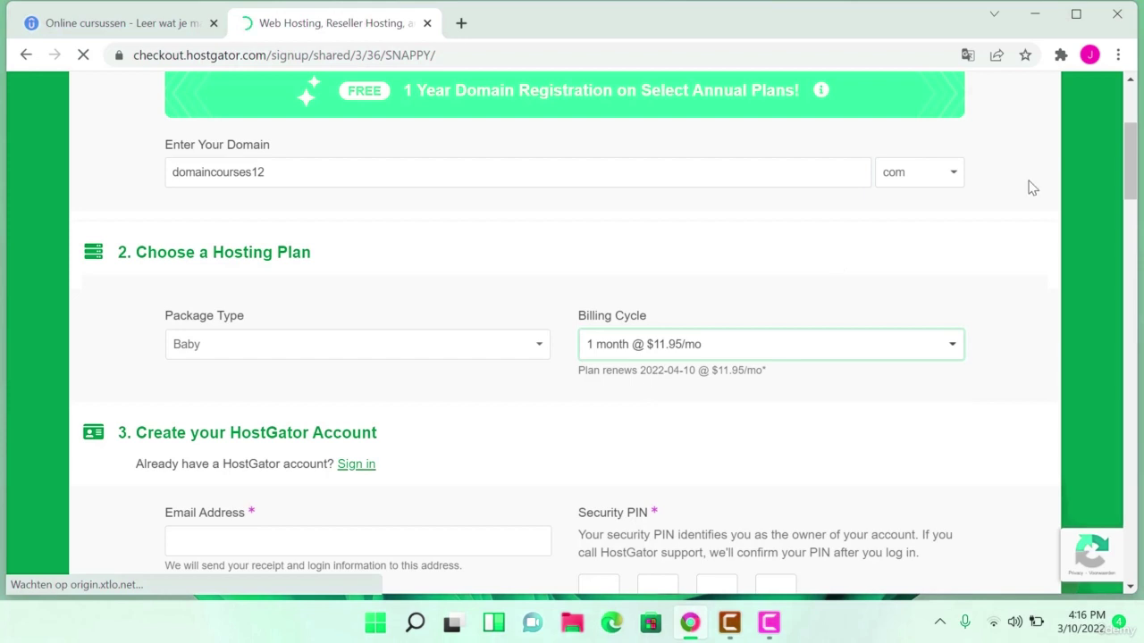
# Step: Keep Credit Card as the payment type and accept the auto-renewal terms and policies
pyautogui.moveTo(1135, 159); pyautogui.dragTo(1133, 179)
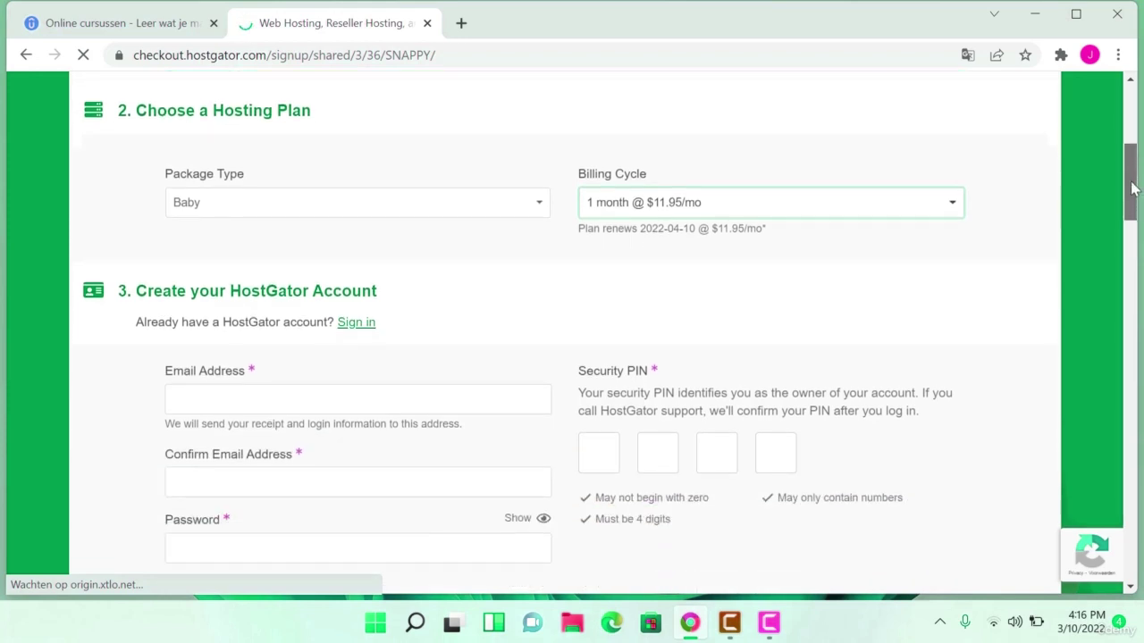
pyautogui.scroll(-2, 1132, 187)
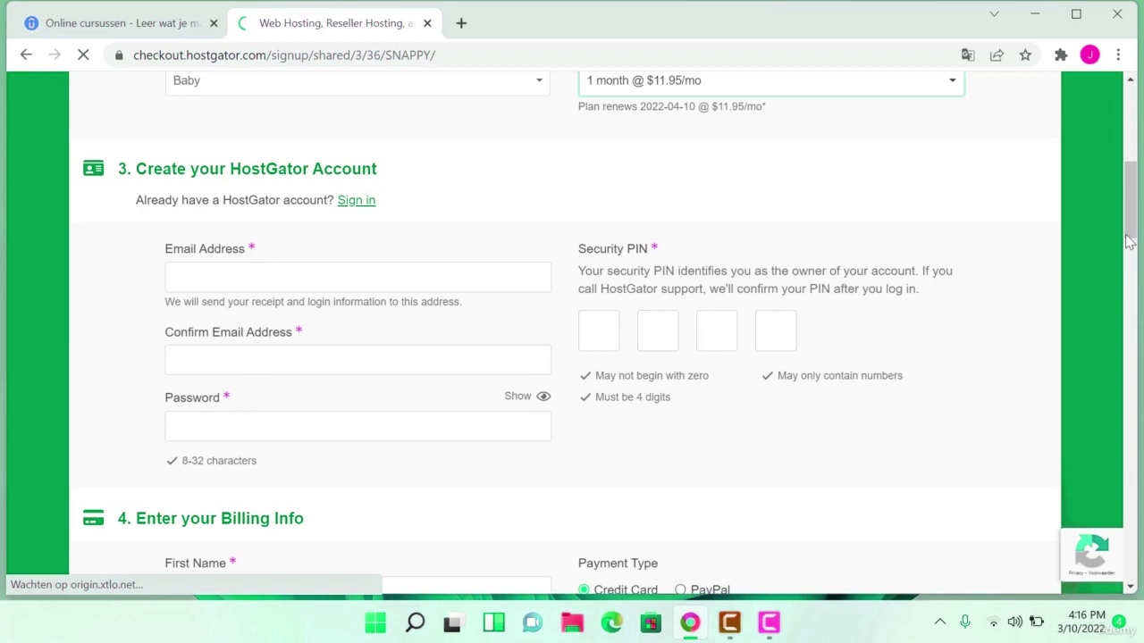
pyautogui.scroll(-5, 1131, 233)
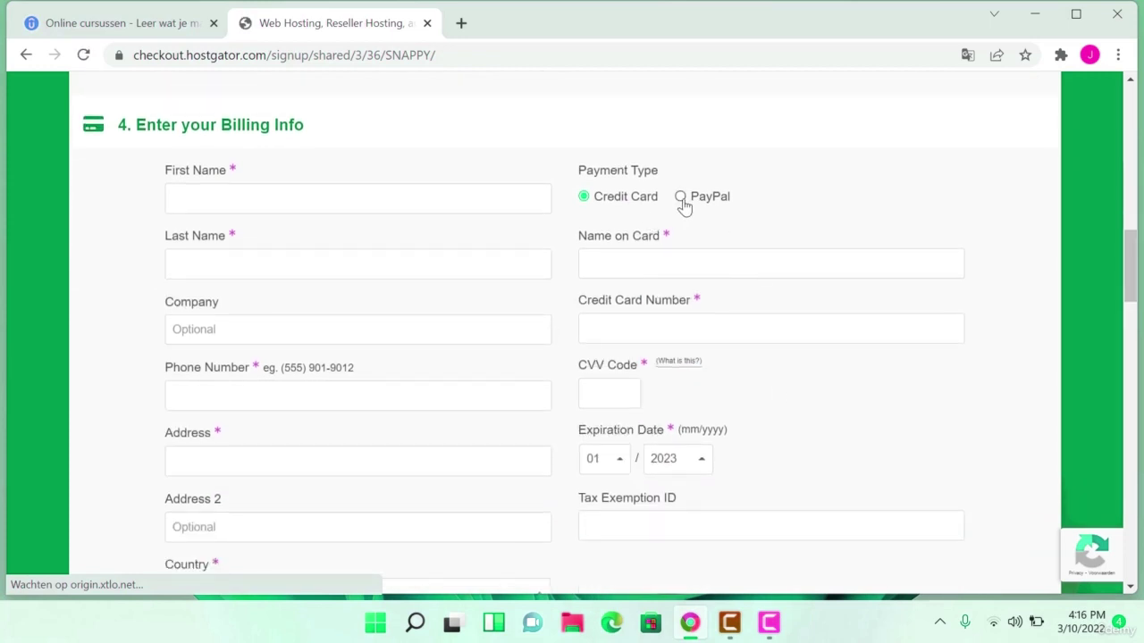
pyautogui.click(681, 196)
pyautogui.click(628, 198)
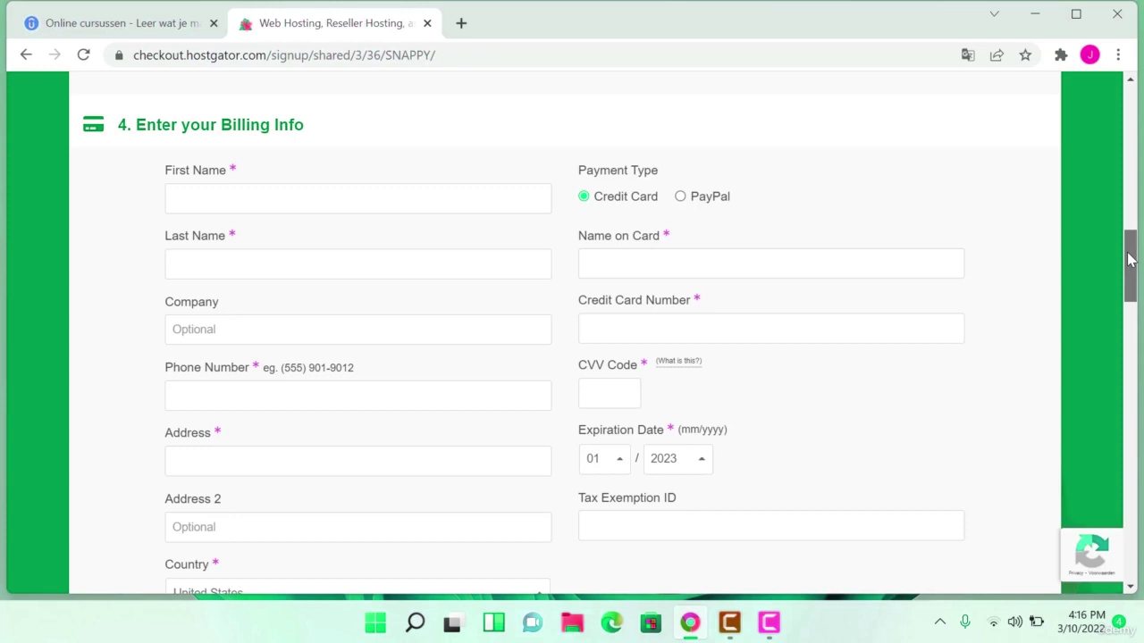
pyautogui.moveTo(1129, 258); pyautogui.dragTo(1130, 537)
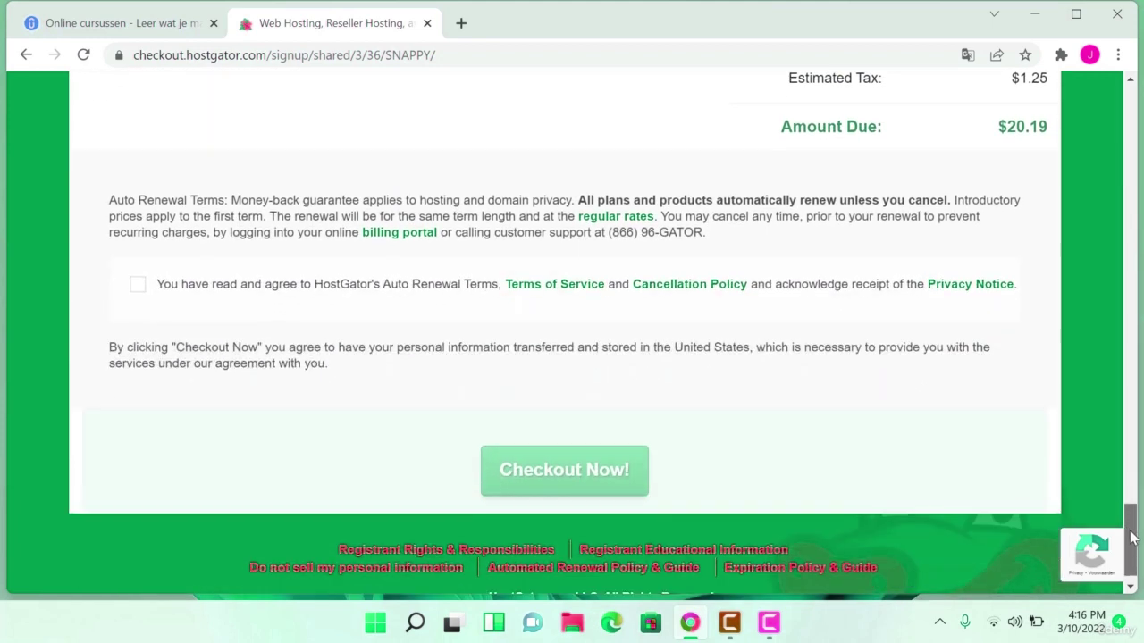
pyautogui.click(137, 286)
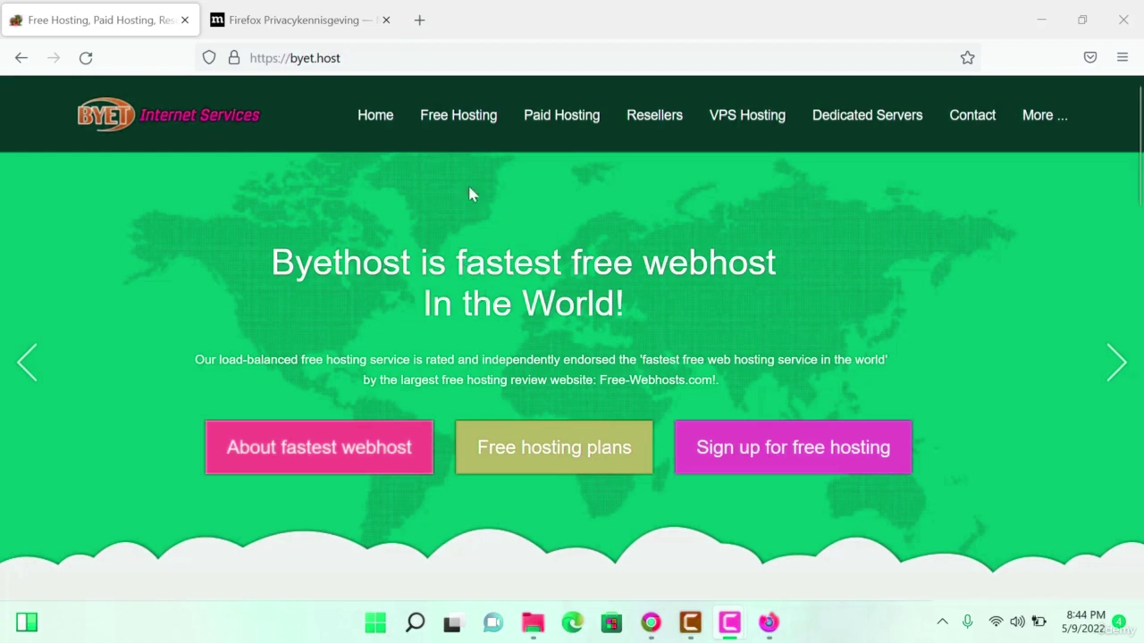
# Step: Go to Byethost's Free Hosting Plans and open the 'Sign up for a Plan' form
pyautogui.moveTo(454, 132)
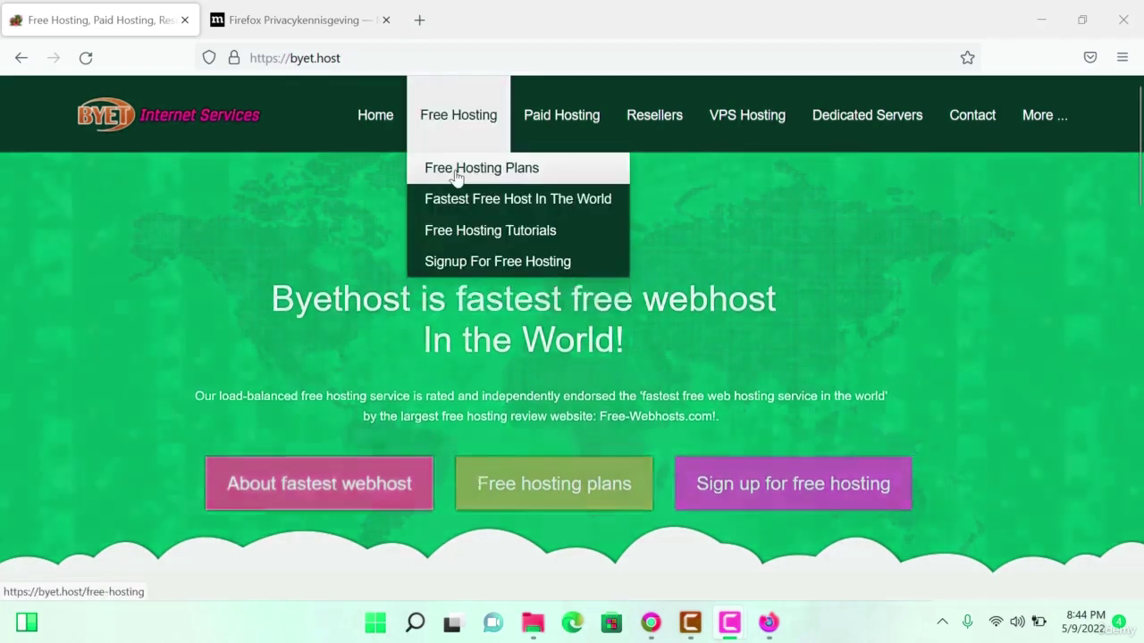
pyautogui.click(453, 172)
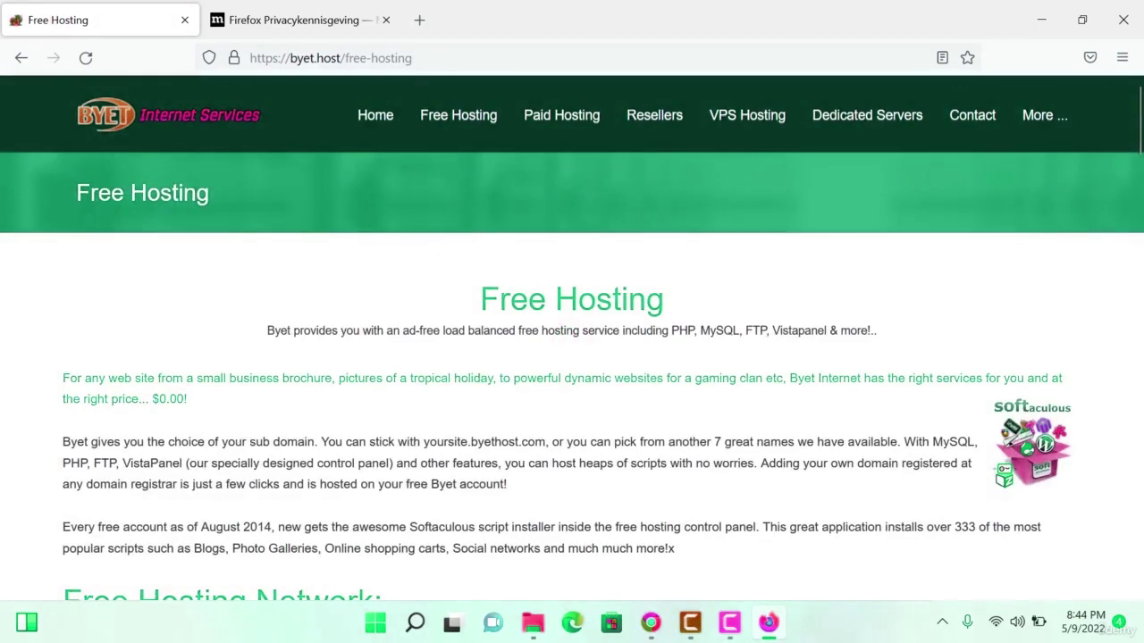
pyautogui.moveTo(1137, 134); pyautogui.dragTo(1125, 581)
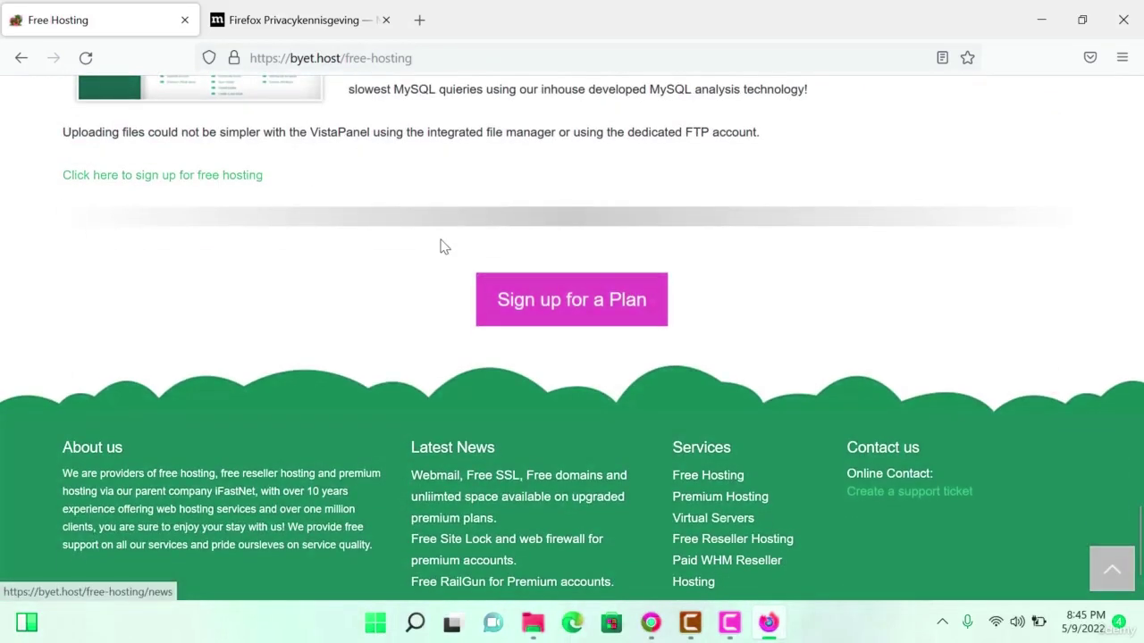
pyautogui.click(544, 303)
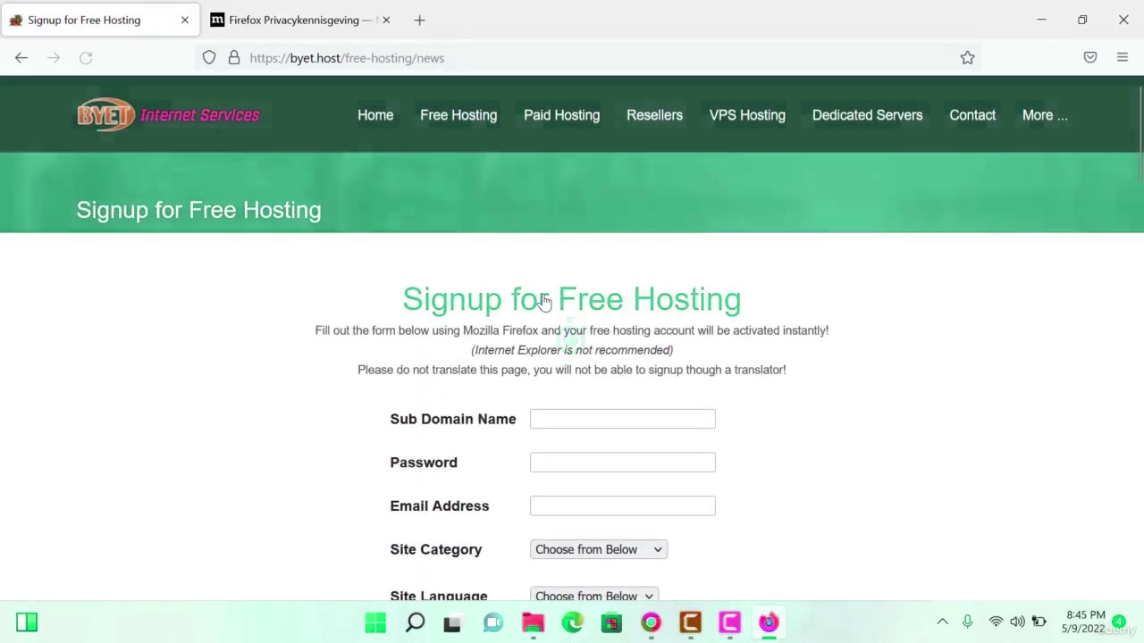
pyautogui.moveTo(1139, 138); pyautogui.dragTo(1135, 199)
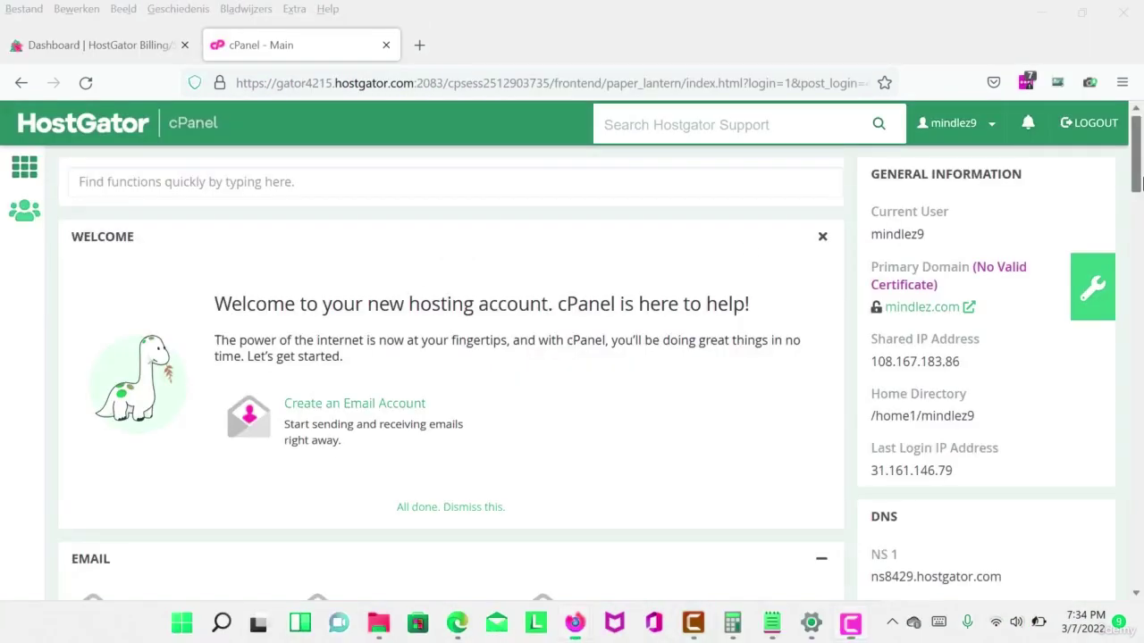
# Step: Scroll to cPanel's Software section and open WordPress Manager by Softaculous
pyautogui.scroll(-5, 1141, 277)
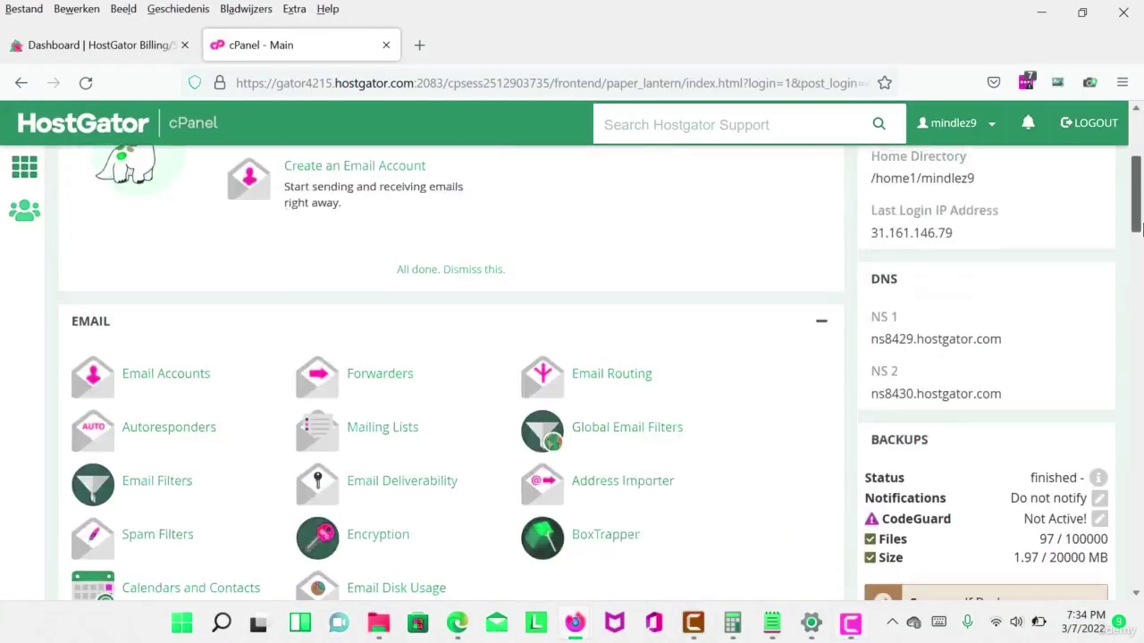
pyautogui.scroll(-8, 1141, 277)
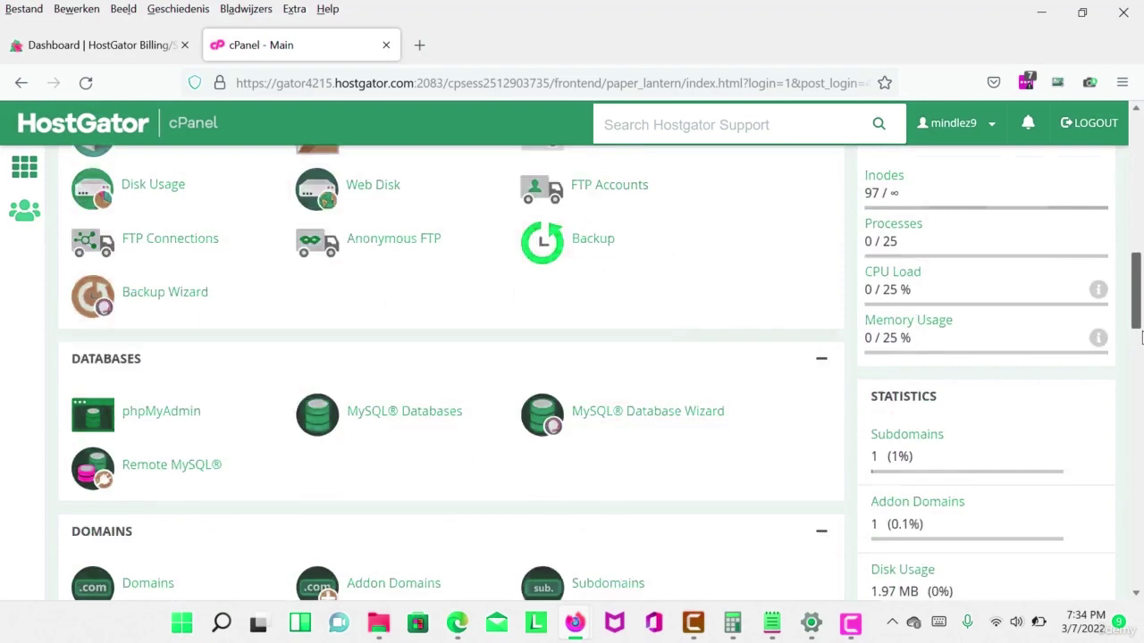
pyautogui.scroll(-10, 1141, 427)
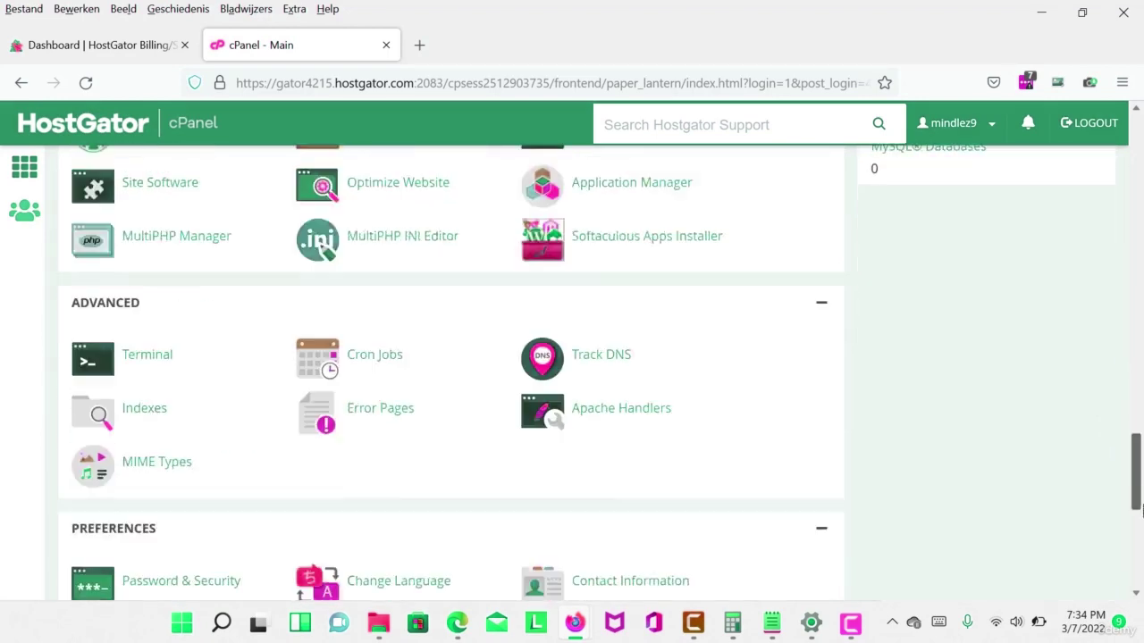
pyautogui.scroll(6, 1140, 433)
pyautogui.moveTo(1139, 433); pyautogui.dragTo(1127, 469)
pyautogui.scroll(-1, 1123, 307)
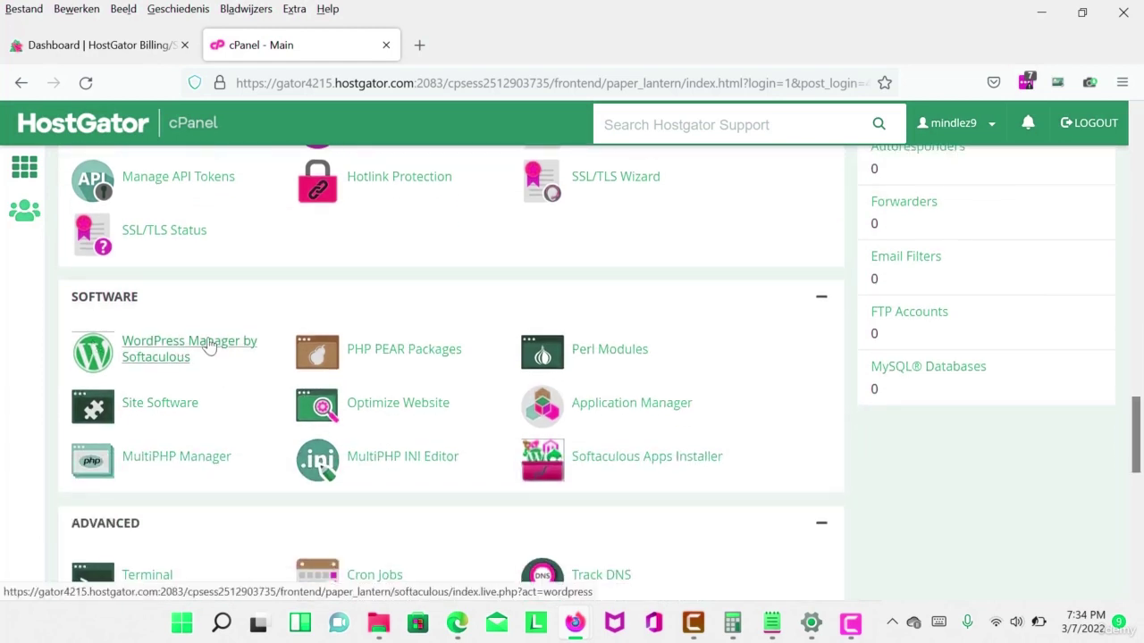
pyautogui.click(148, 358)
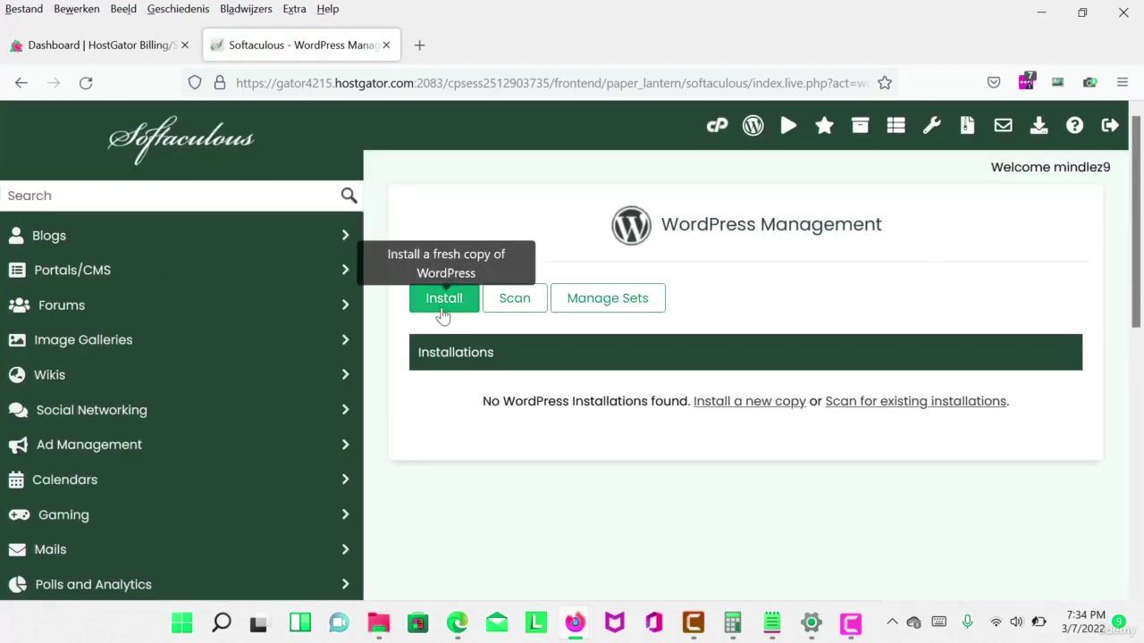
pyautogui.click(442, 306)
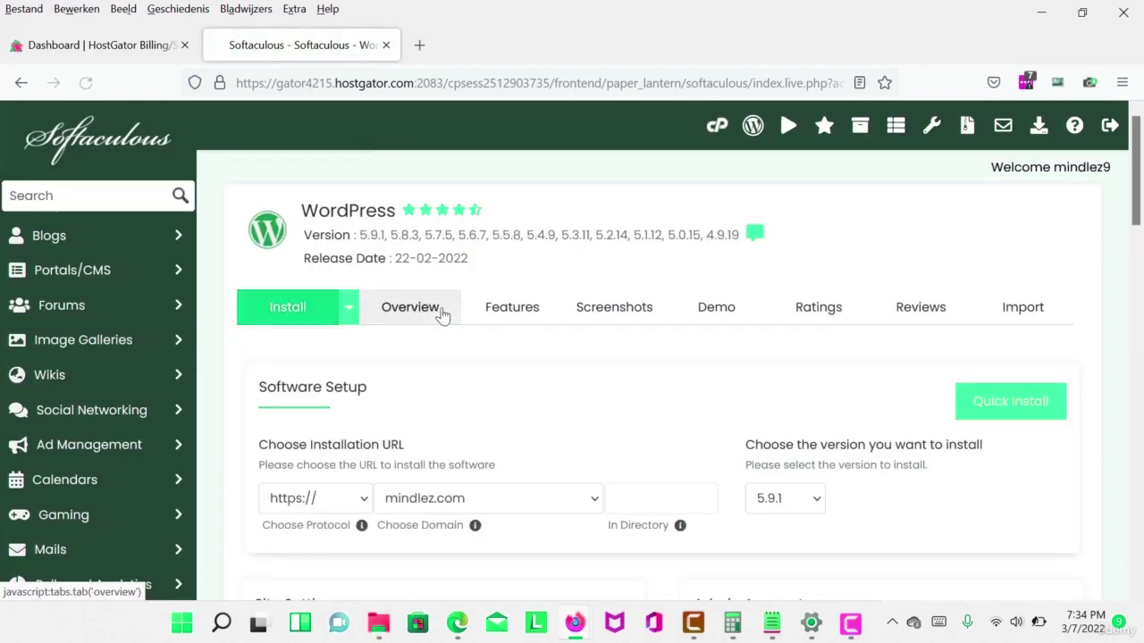
pyautogui.click(465, 497)
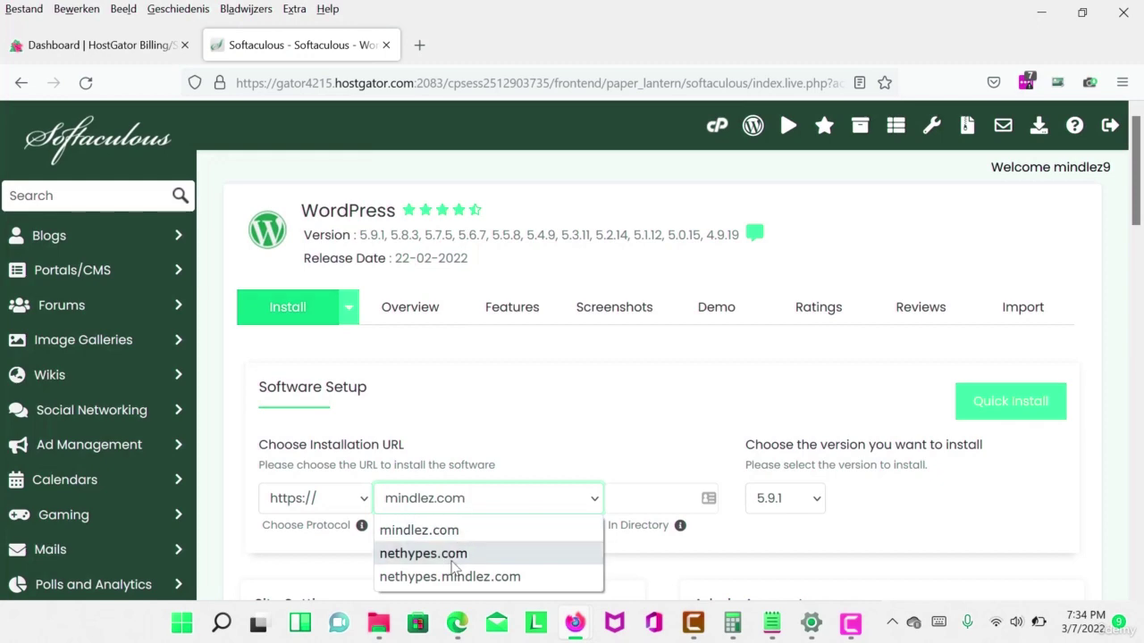
pyautogui.click(456, 554)
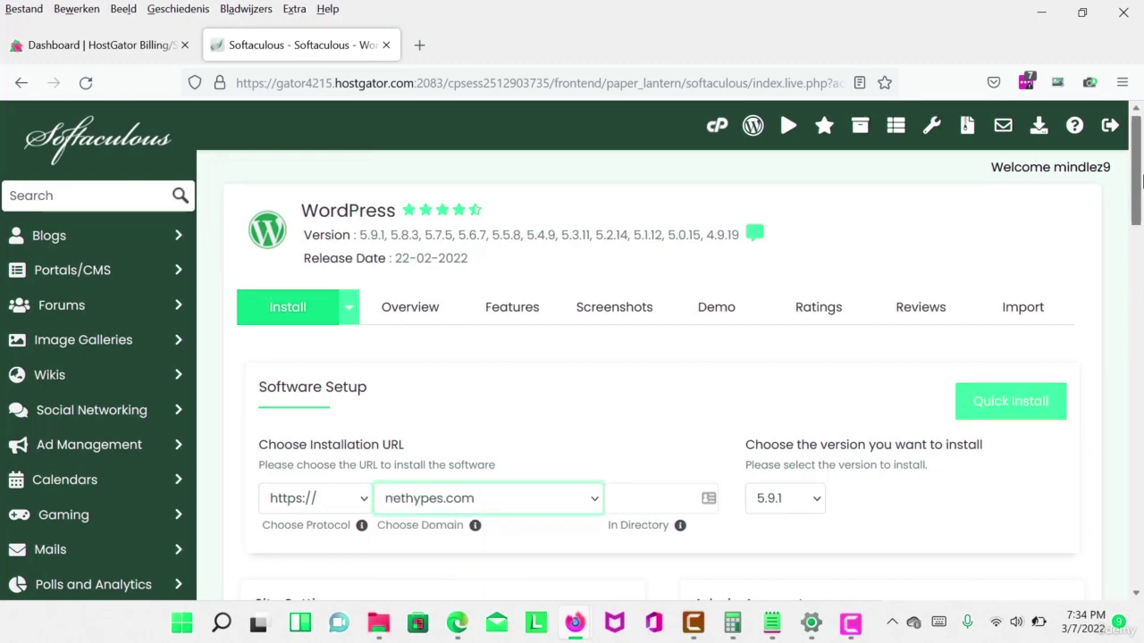
pyautogui.scroll(-3, 1140, 220)
pyautogui.scroll(-2, 871, 304)
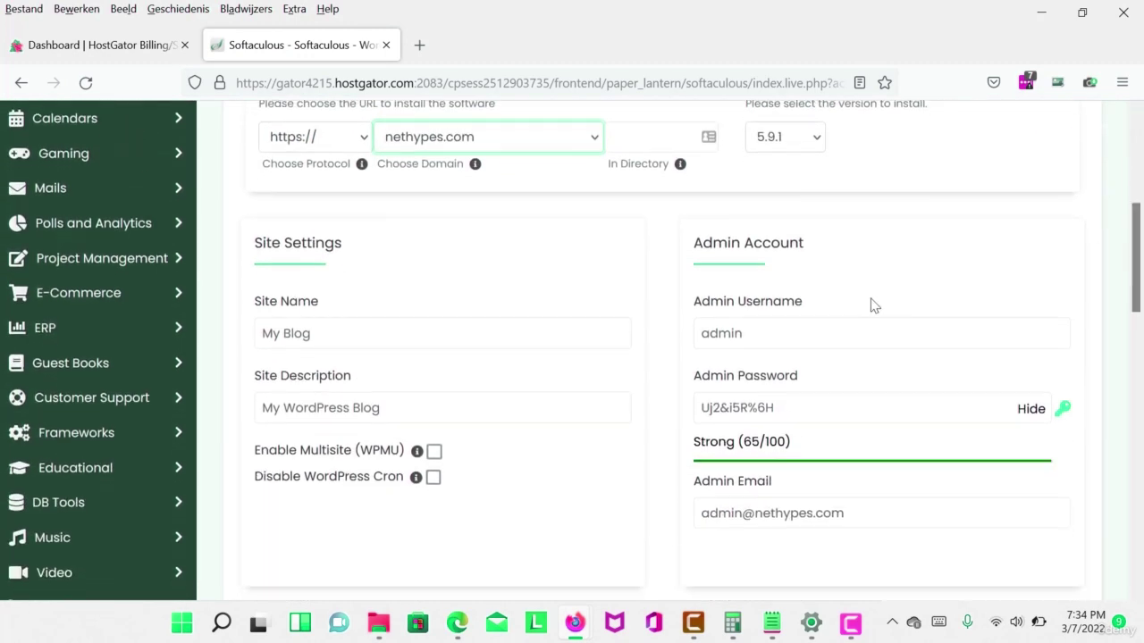
pyautogui.tripleClick(298, 335)
pyautogui.press('BackSpace')
pyautogui.write('Your')
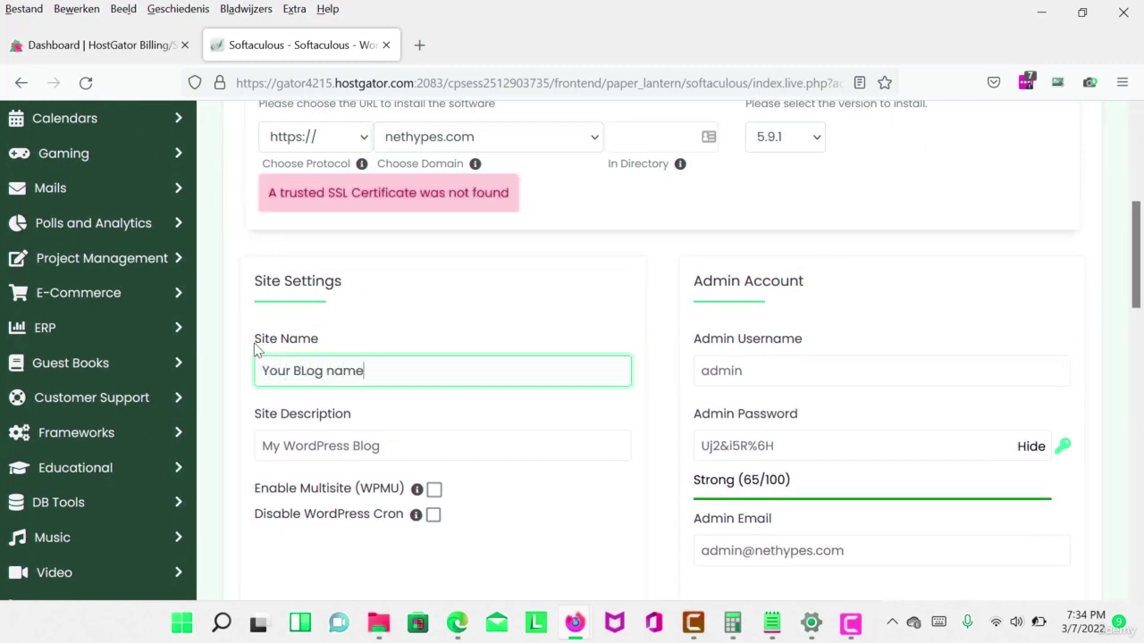
pyautogui.click(324, 143)
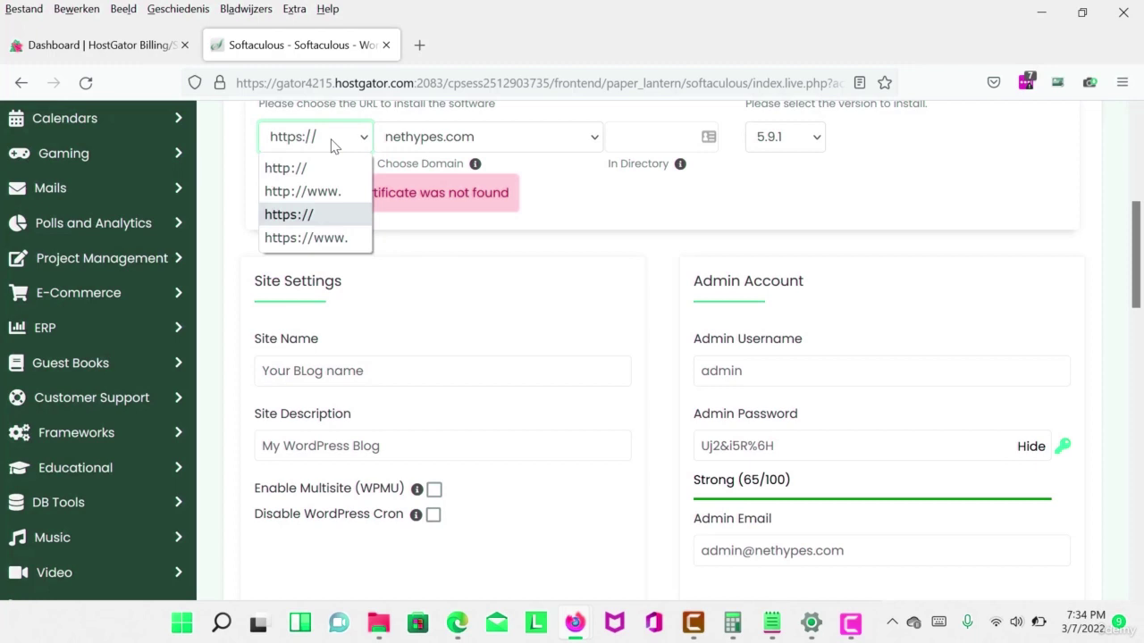
pyautogui.click(286, 168)
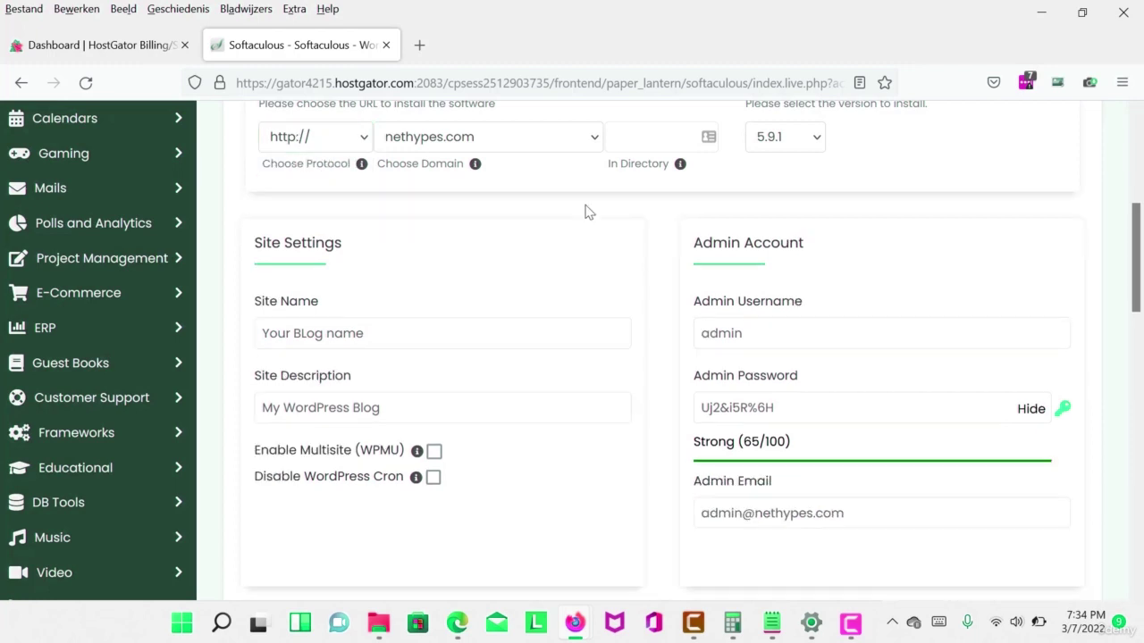
# Step: Set the admin username to Admin and replace the generated admin password with a custom one
pyautogui.doubleClick(756, 329)
pyautogui.press('BackSpace')
pyautogui.write('A')
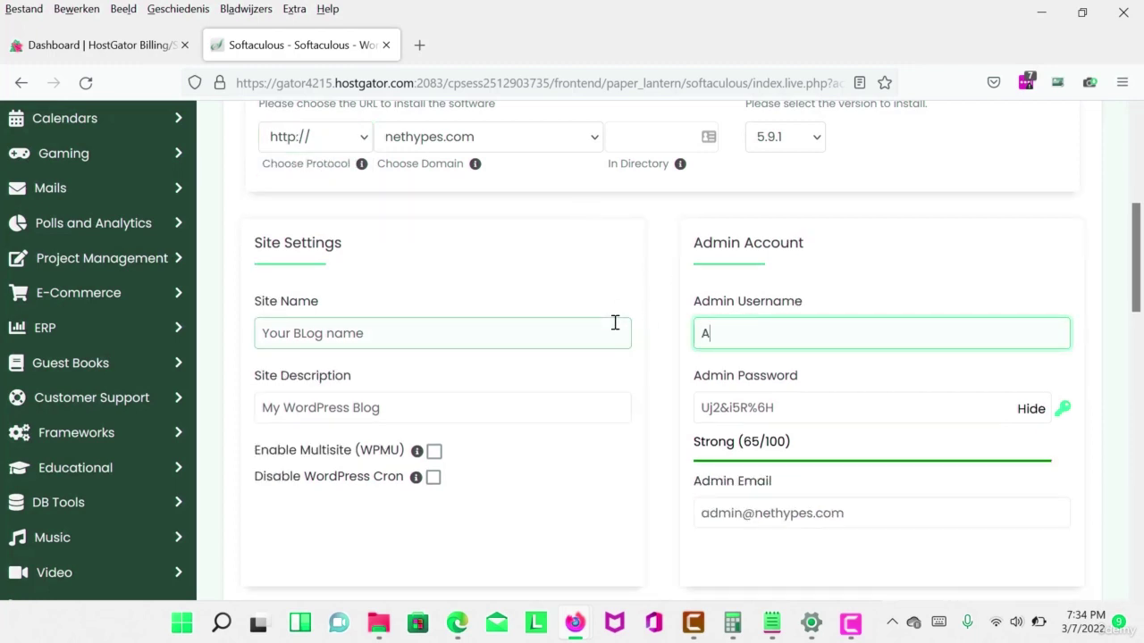
pyautogui.click(789, 411)
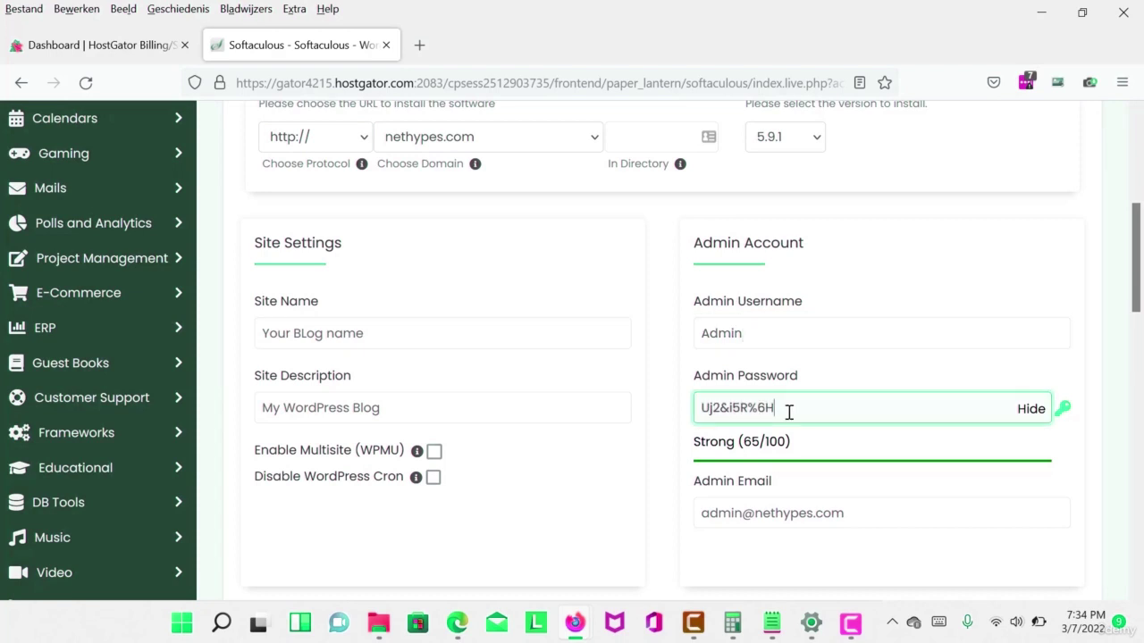
pyautogui.press('BackSpace')
pyautogui.press('BackSpace')
pyautogui.press('BackSpace')
pyautogui.press('BackSpace')
pyautogui.press('BackSpace')
pyautogui.press('BackSpace')
pyautogui.press('BackSpace')
pyautogui.press('BackSpace')
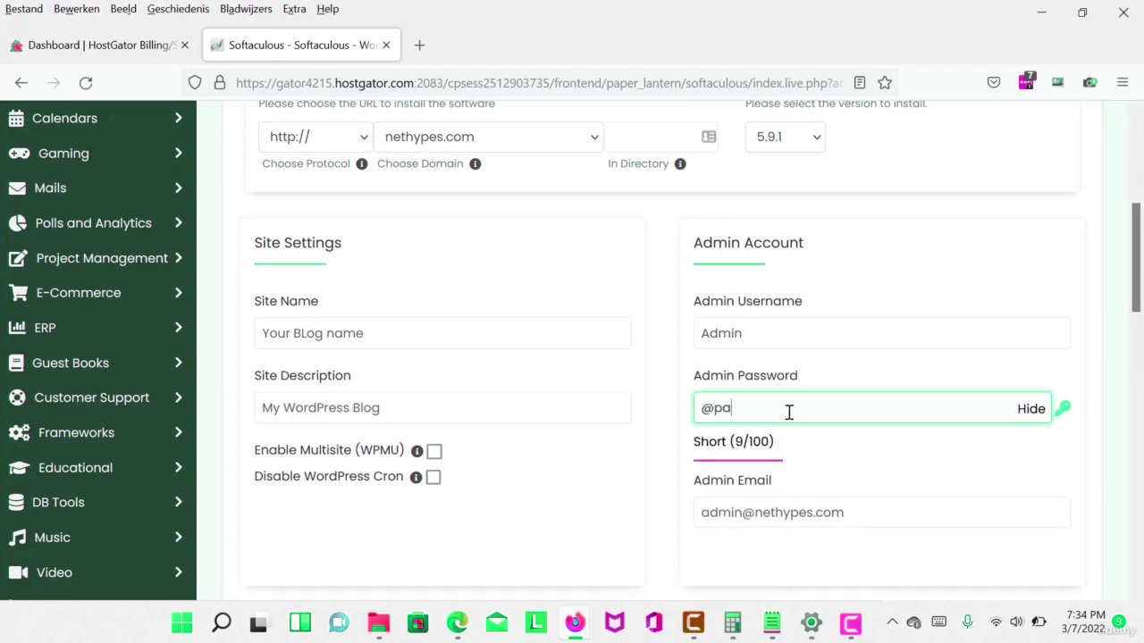
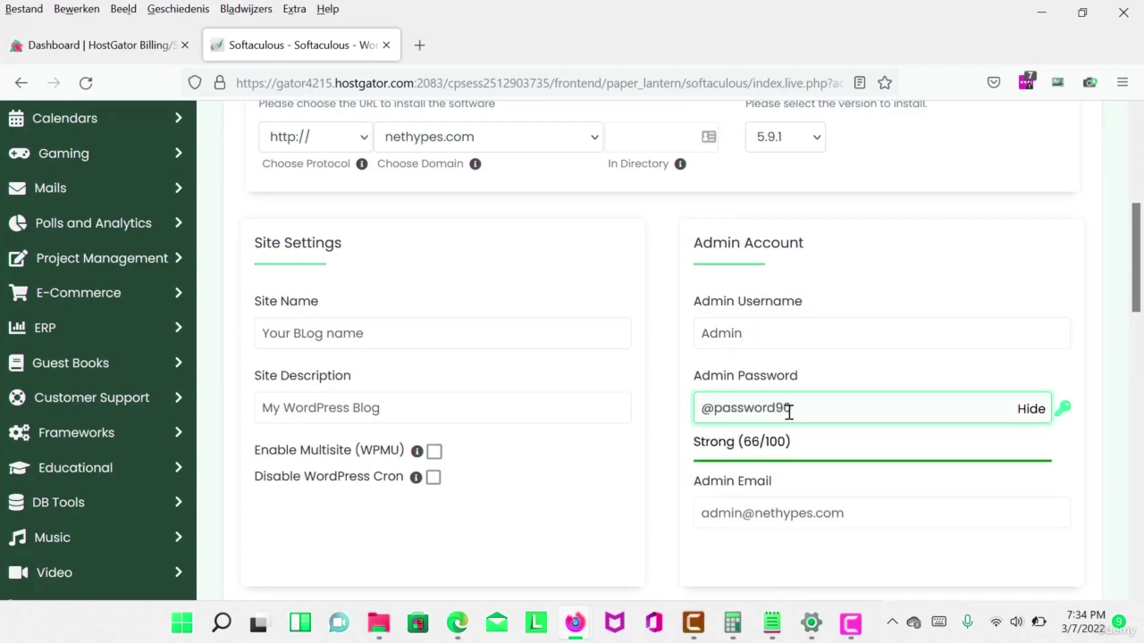
pyautogui.click(862, 516)
pyautogui.click(495, 408)
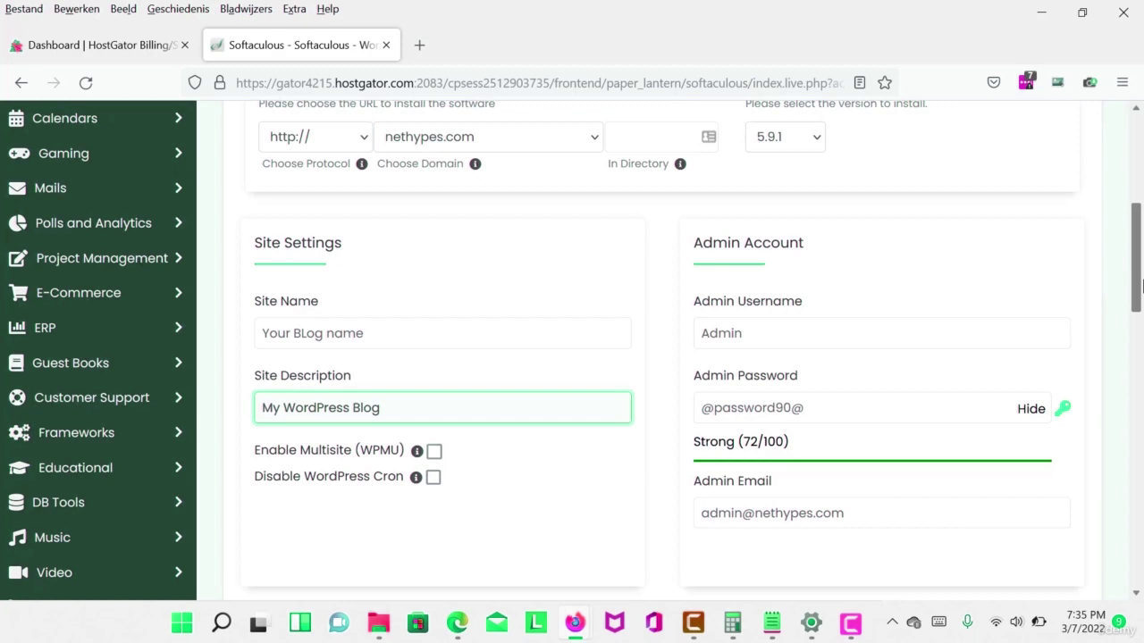
# Step: Tick the Classic Editor plugin in the WordPress install options
pyautogui.scroll(-3, 1135, 286)
pyautogui.scroll(-3, 1136, 374)
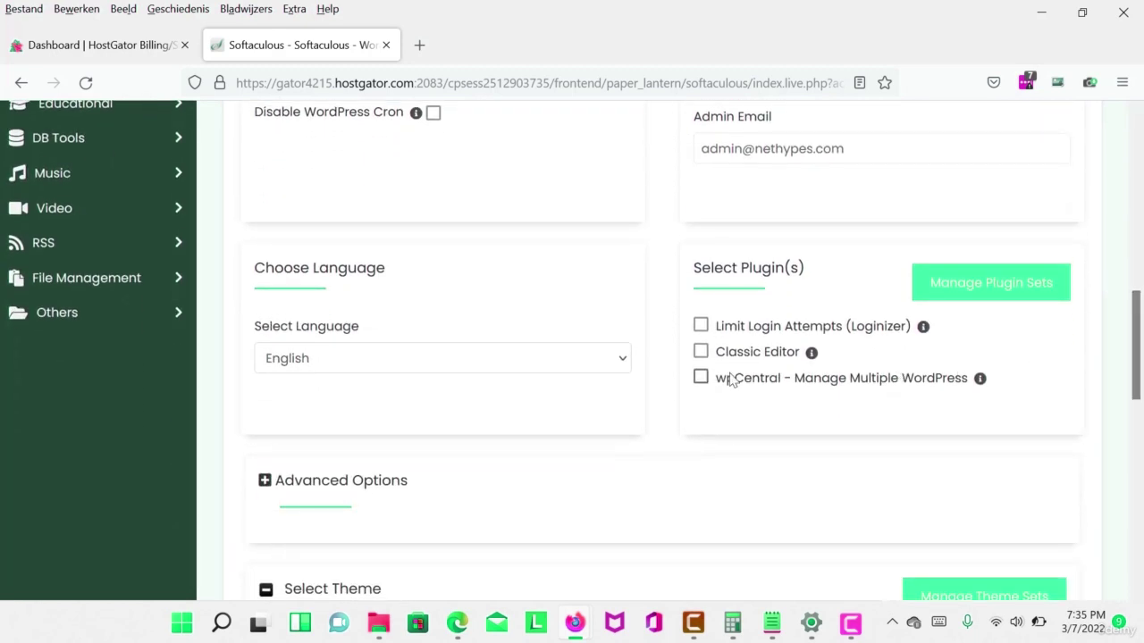
pyautogui.click(720, 356)
# Step: Fill the installation-details email field and submit the nethypes.com WordPress install
pyautogui.moveTo(1137, 391); pyautogui.dragTo(1137, 516)
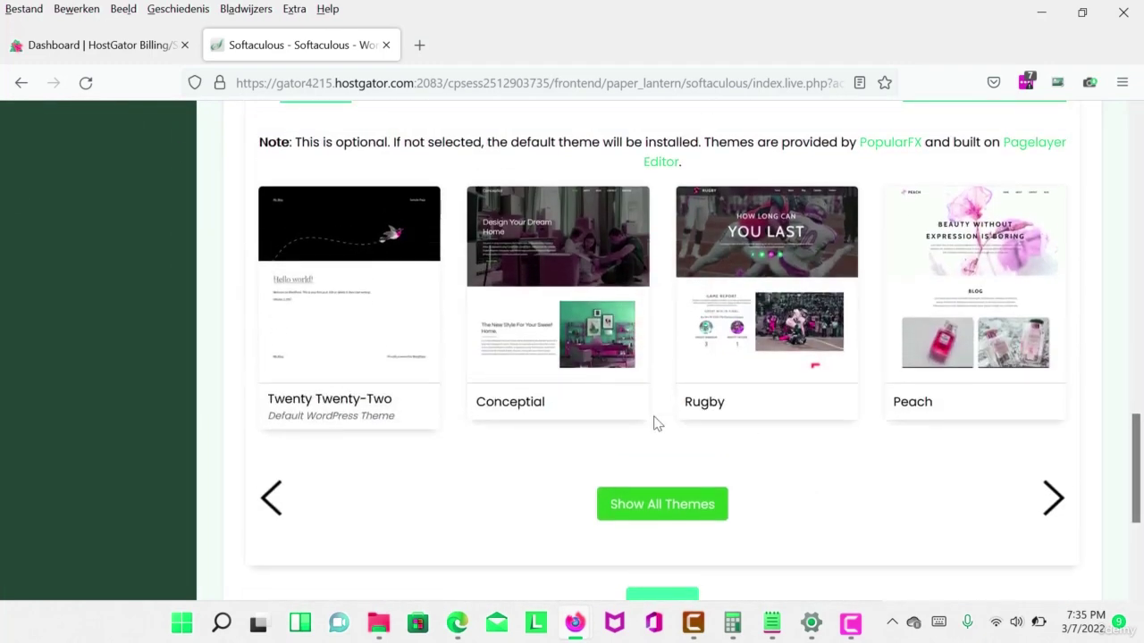
pyautogui.scroll(-3, 1013, 417)
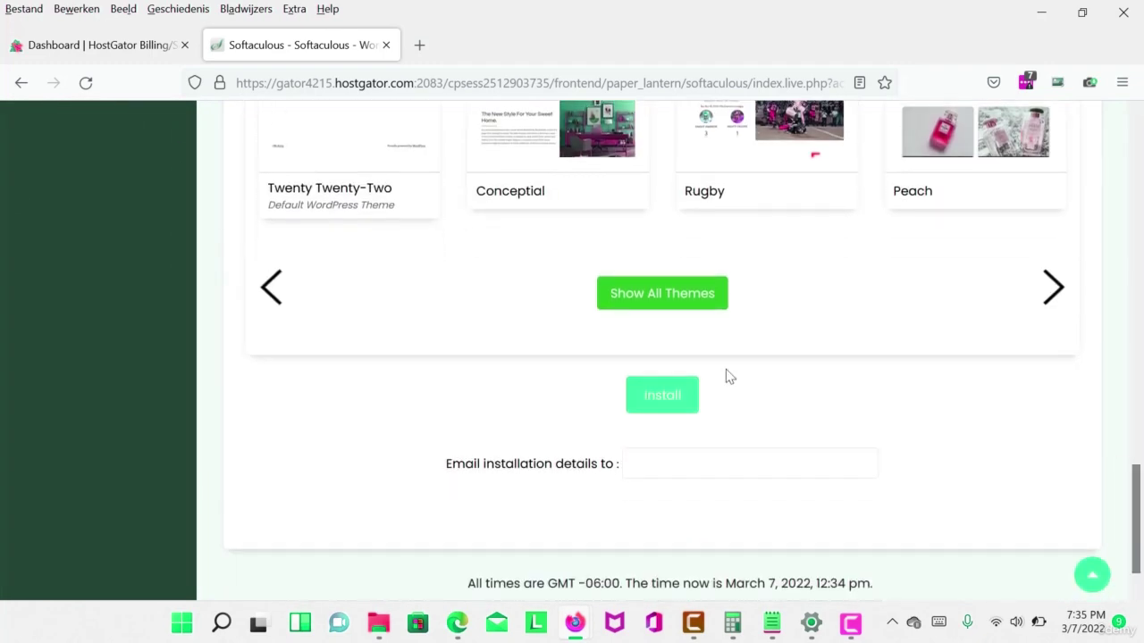
pyautogui.click(665, 474)
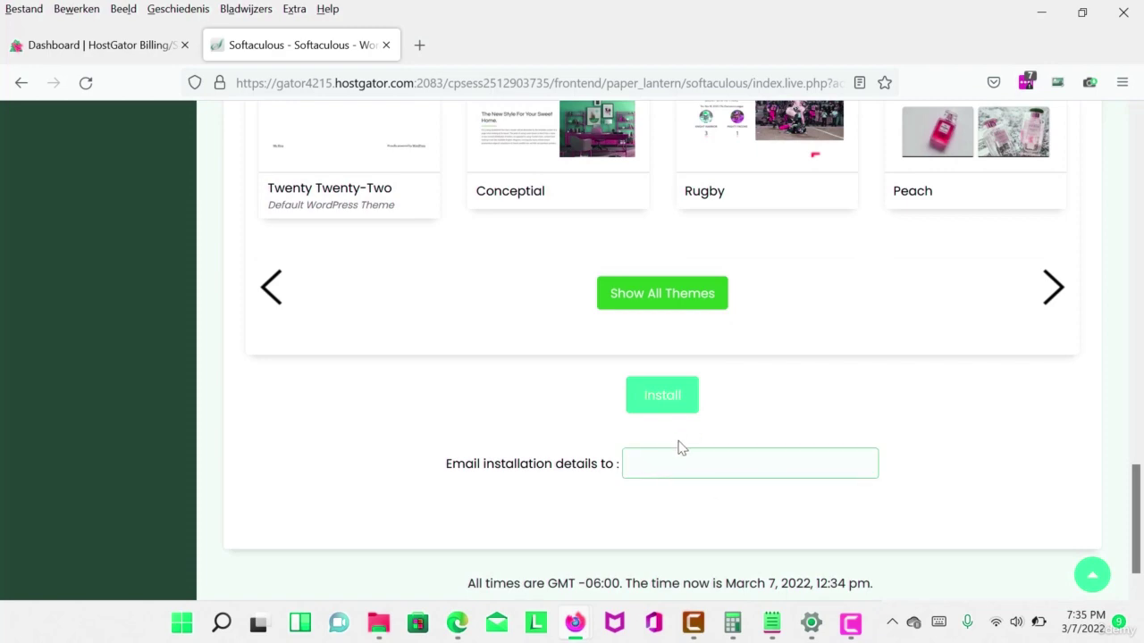
pyautogui.click(645, 399)
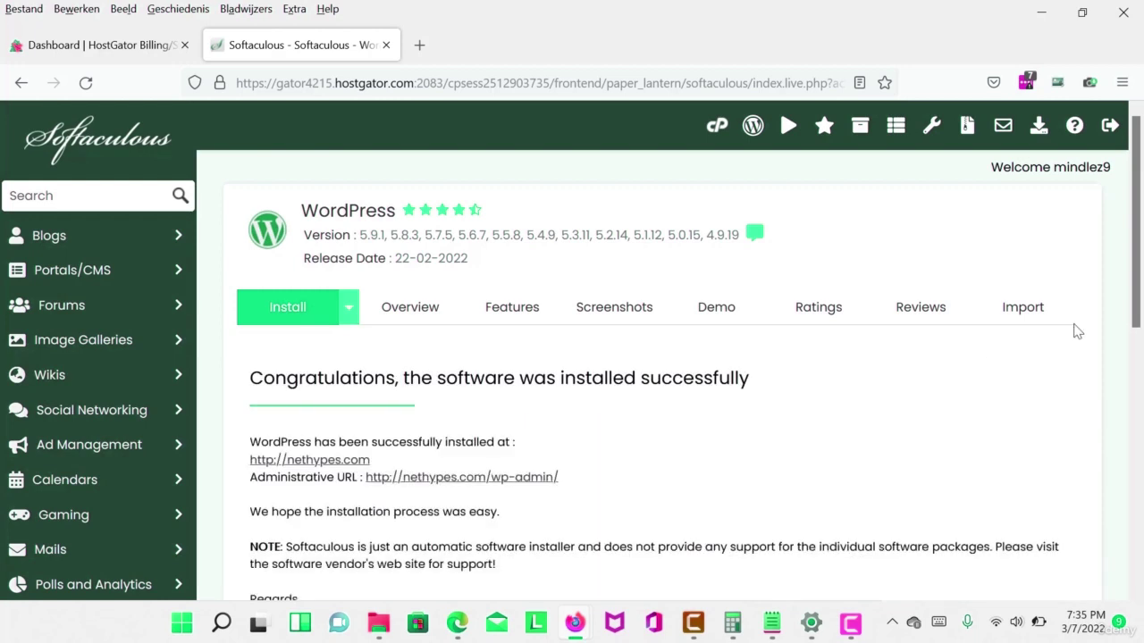
# Step: Look over the nethypes.com wp-admin OptinMonster welcome page, then return to the HostGator portal
pyautogui.scroll(-2, 1141, 294)
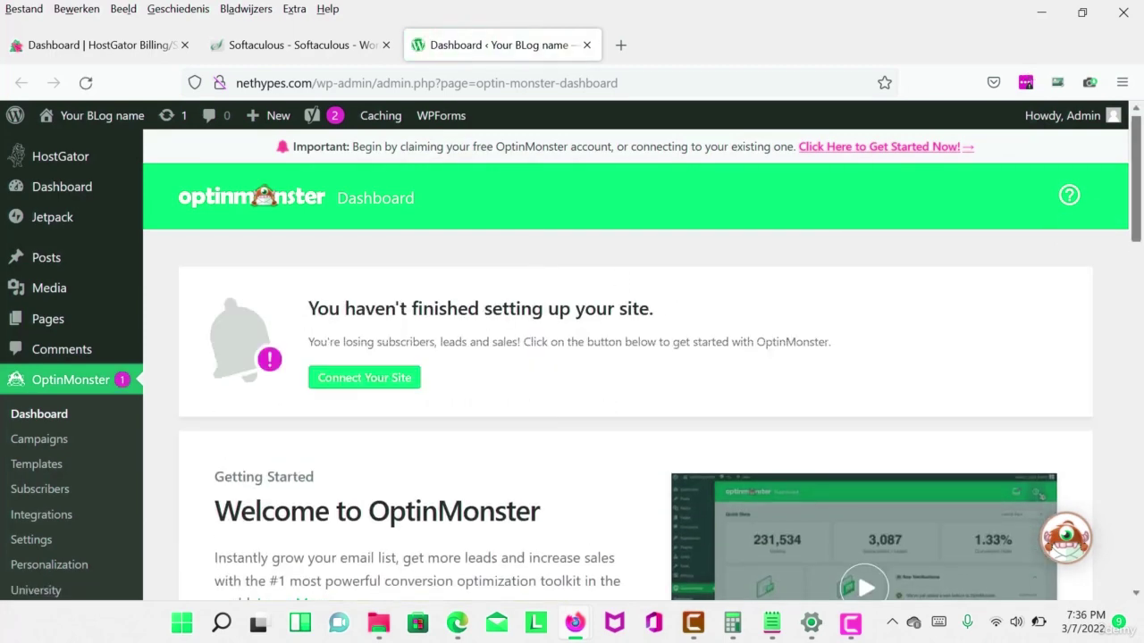
pyautogui.moveTo(1137, 120); pyautogui.dragTo(1138, 293)
pyautogui.scroll(8, 1119, 202)
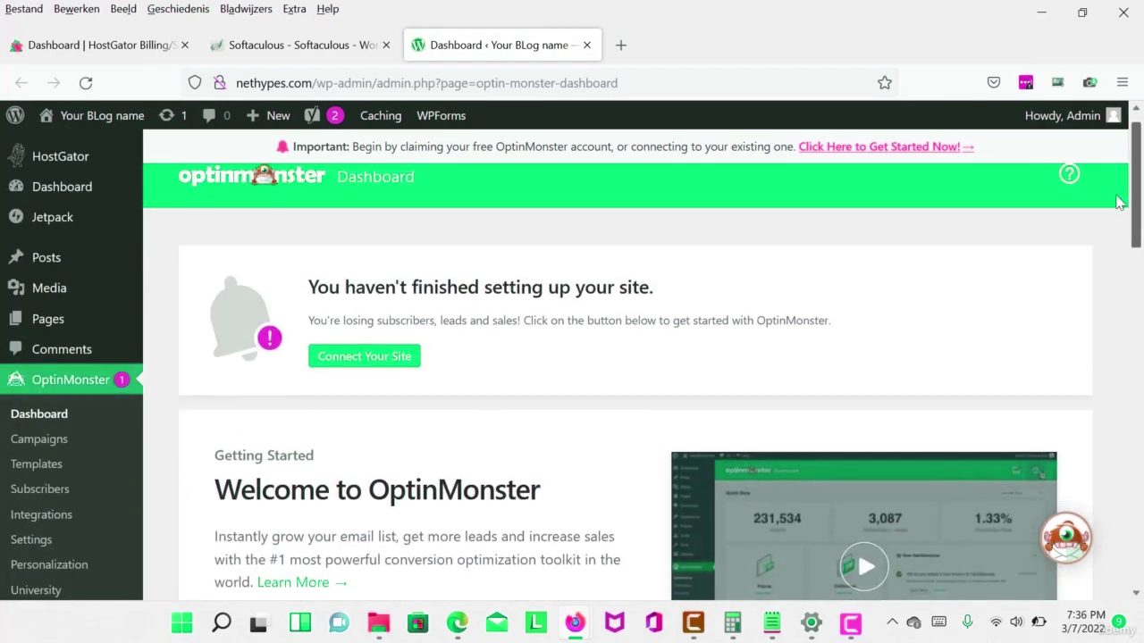
pyautogui.click(851, 624)
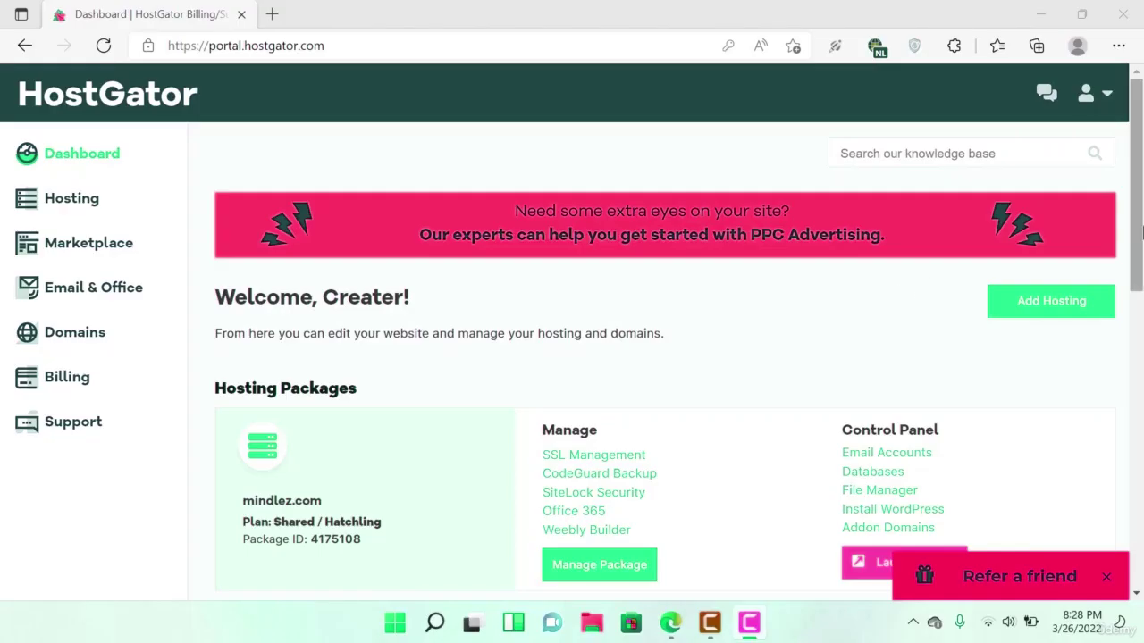
# Step: From HostGator Hosting, open cPanel's WordPress Manager by Softaculous listing nethypes.com installs
pyautogui.click(77, 198)
pyautogui.click(77, 197)
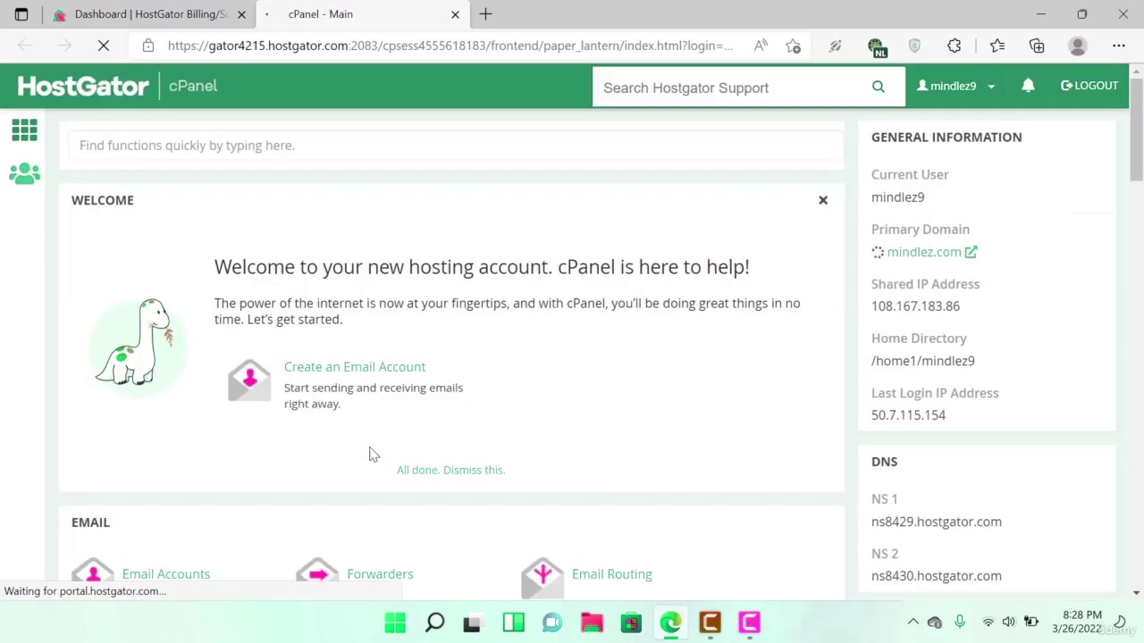
pyautogui.moveTo(1137, 148); pyautogui.dragTo(1139, 314)
pyautogui.scroll(-8, 223, 502)
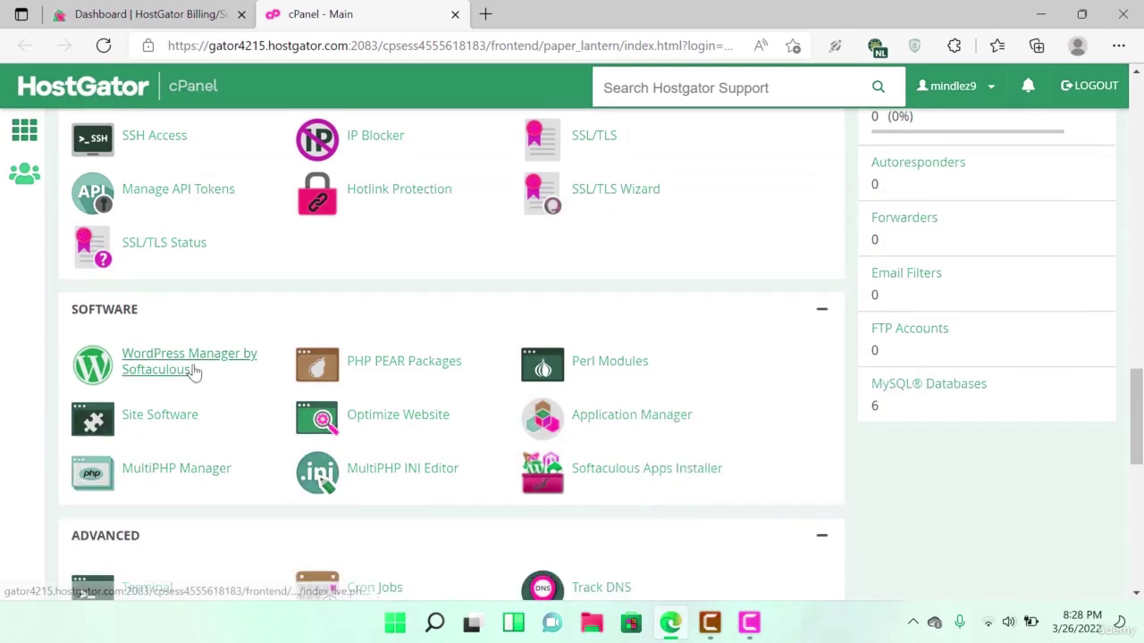
pyautogui.click(191, 368)
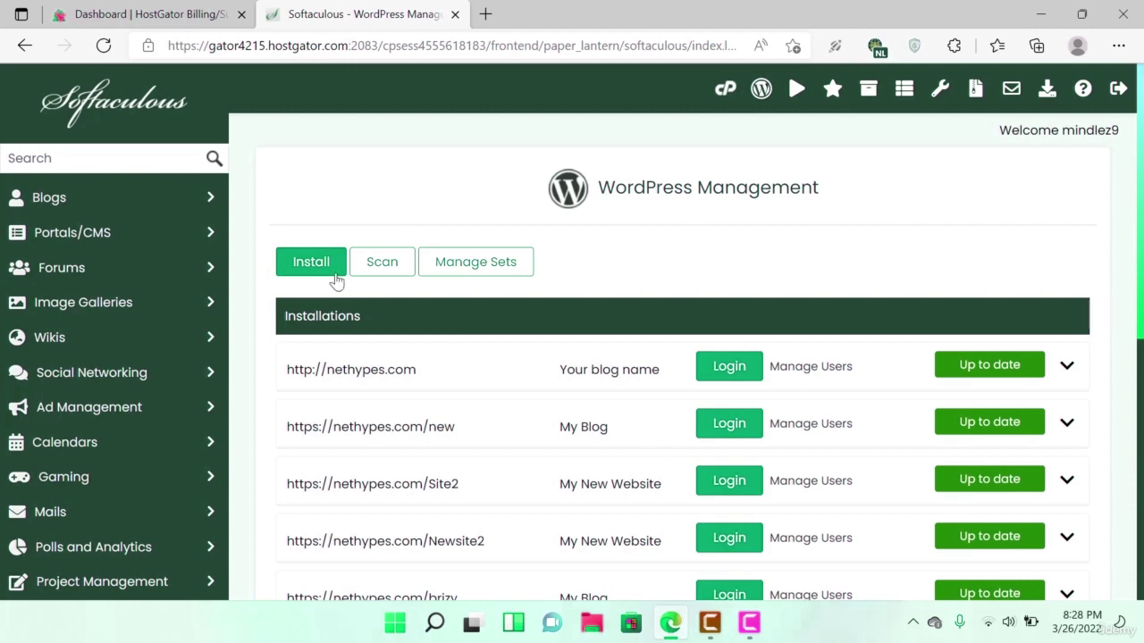
# Step: Start a new WordPress install on nethypes.com in the Brizycourse directory
pyautogui.click(328, 275)
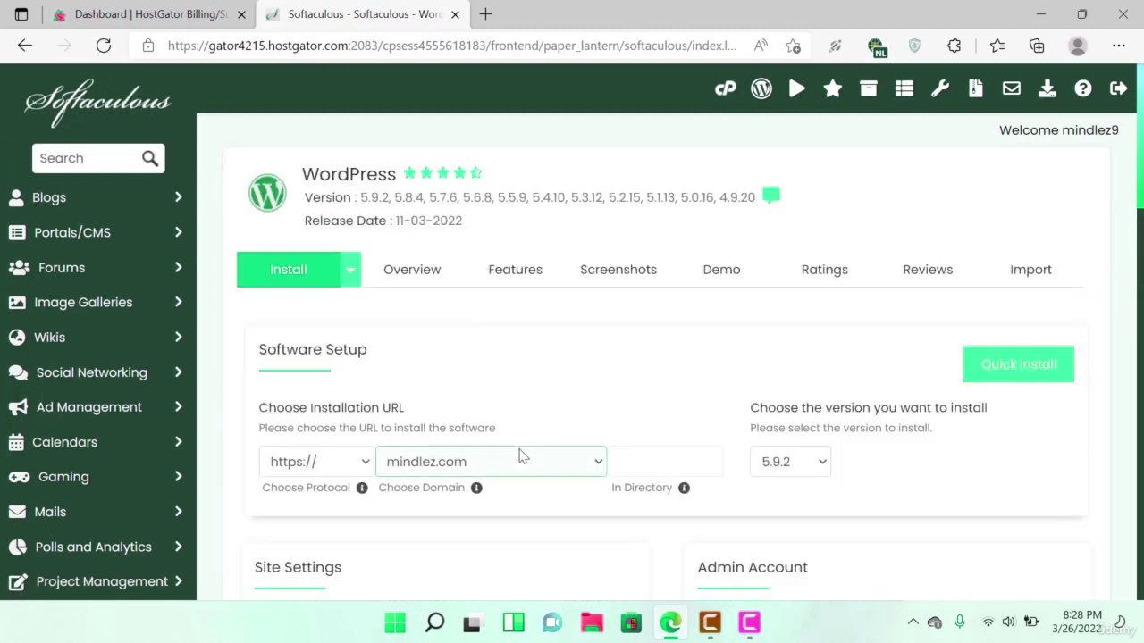
pyautogui.click(520, 459)
pyautogui.click(511, 508)
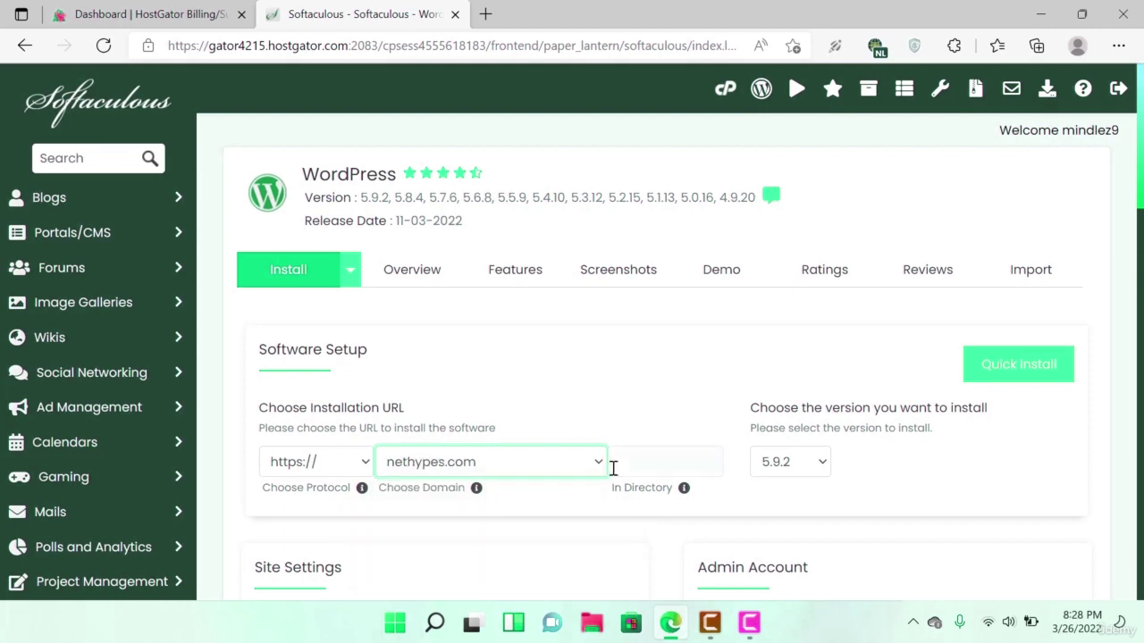
pyautogui.click(615, 468)
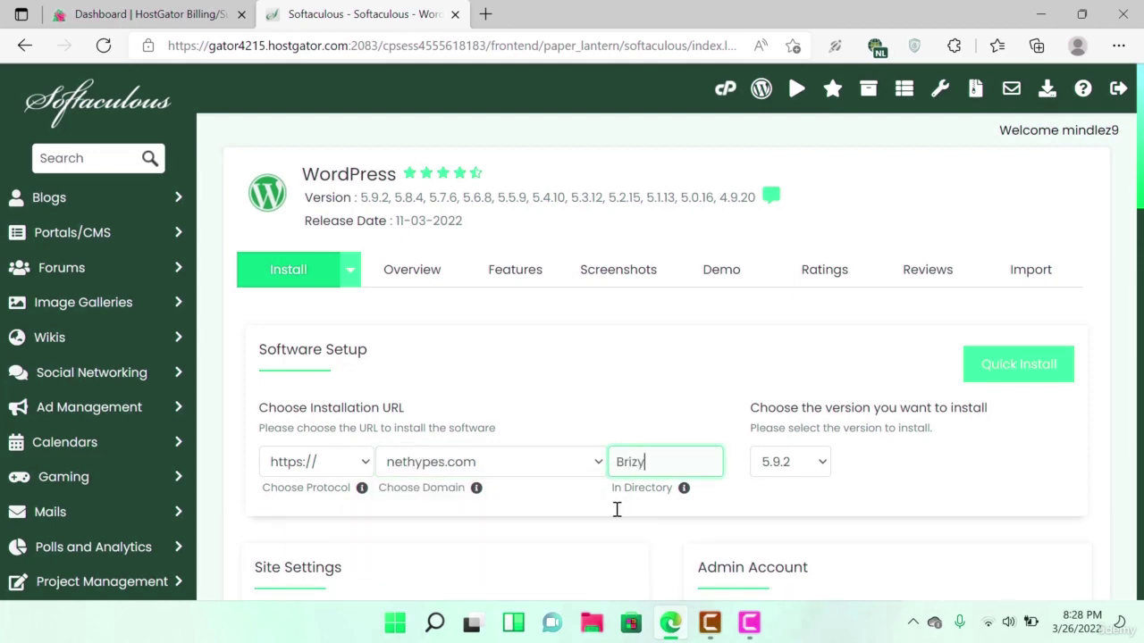
pyautogui.write('Brizycourse')
pyautogui.scroll(-2, 1140, 266)
pyautogui.scroll(-1, 1140, 266)
# Step: Replace the generated admin password with a custom password and submit the install
pyautogui.click(774, 316)
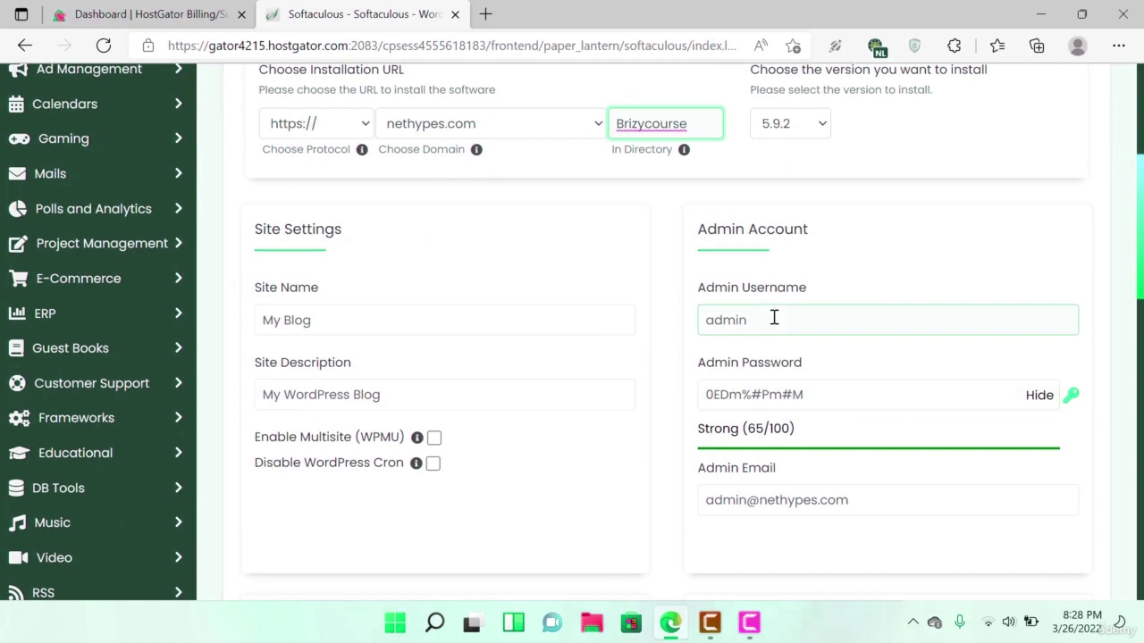
pyautogui.hotkey('ctrl', 'a')
pyautogui.click(681, 357)
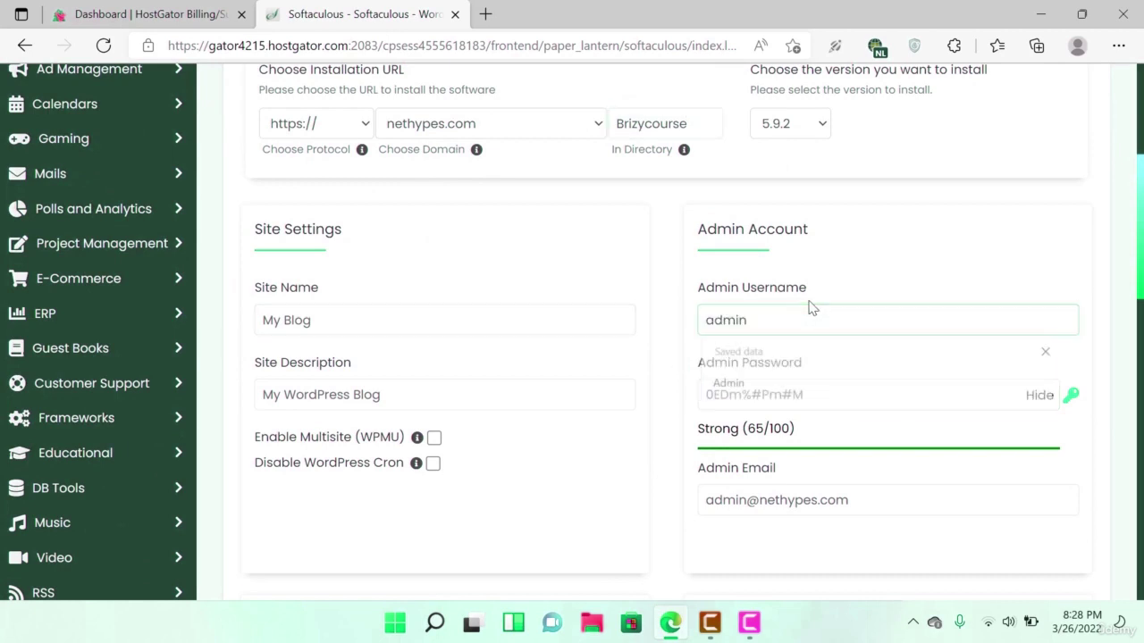
pyautogui.moveTo(817, 386); pyautogui.dragTo(629, 393)
pyautogui.press('BackSpace')
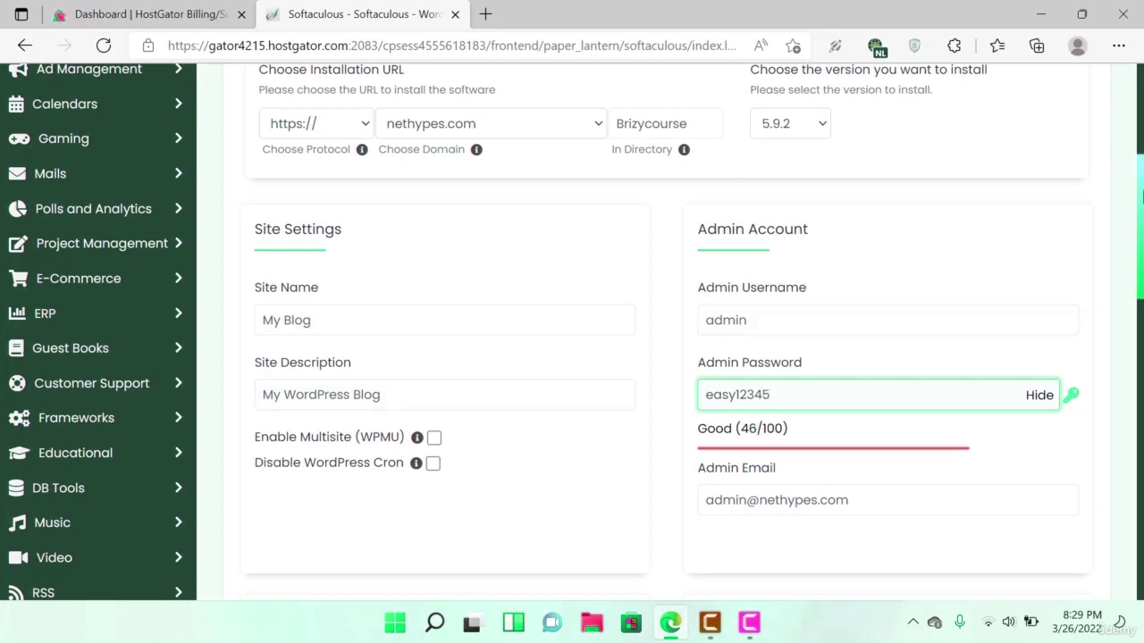
pyautogui.scroll(-10, 1128, 503)
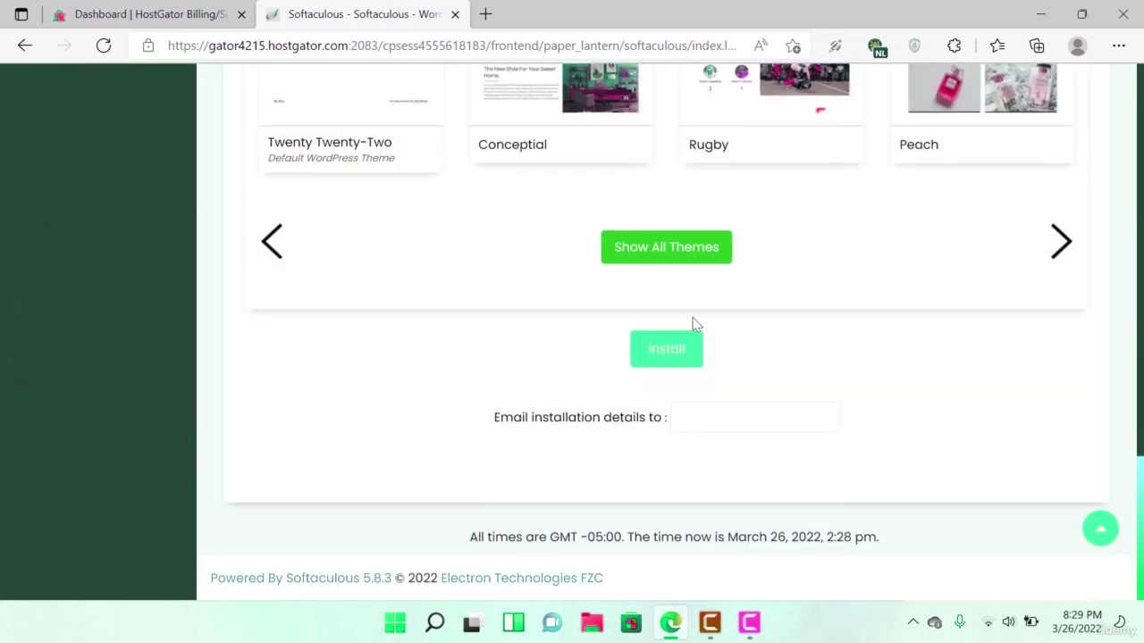
pyautogui.click(684, 353)
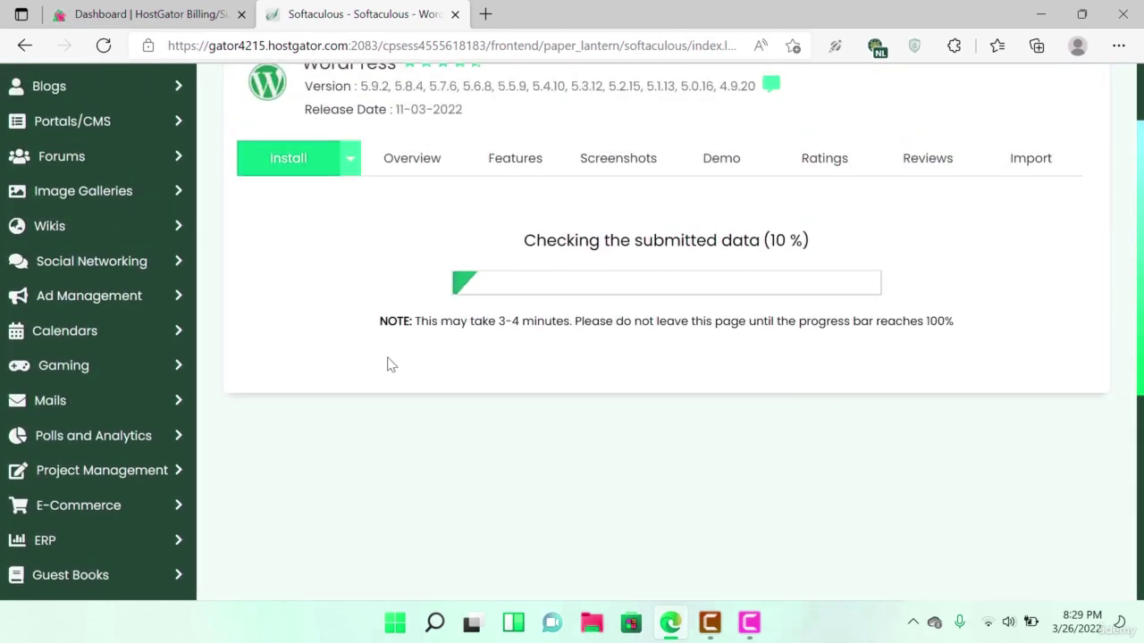
# Step: Wait for the Brizycourse install to reach 100% and open its admin dashboard
pyautogui.scroll(2, 598, 312)
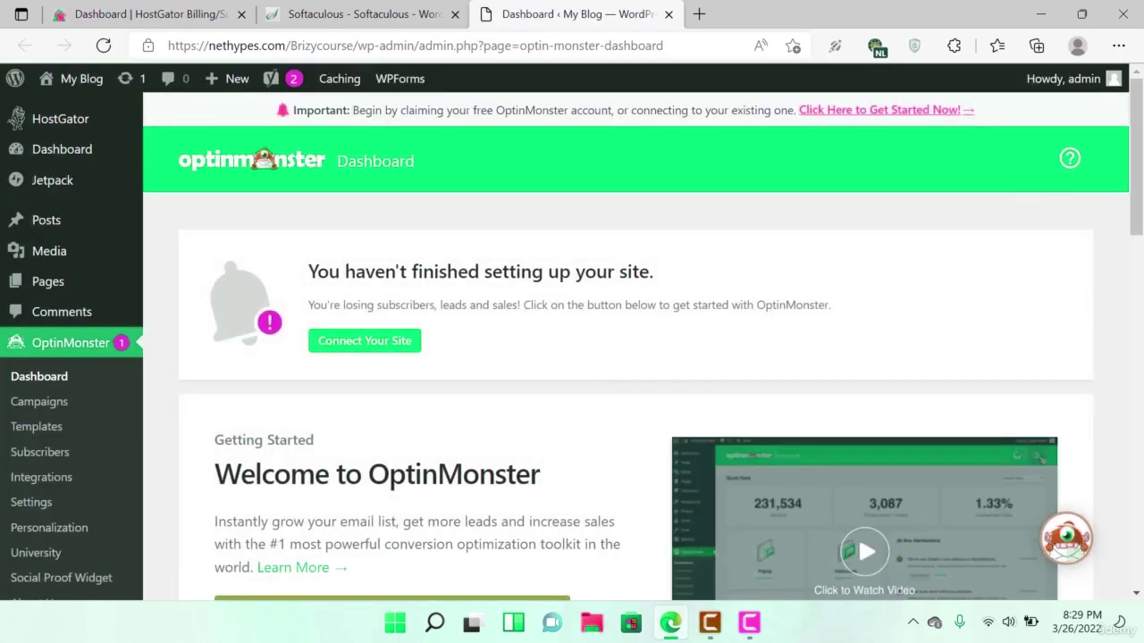
# Step: Visit the My Blog front page at nethypes.com/Brizycourse and scroll through it
pyautogui.scroll(-8, 231, 261)
pyautogui.scroll(8, 231, 261)
pyautogui.moveTo(79, 81)
pyautogui.click(63, 109)
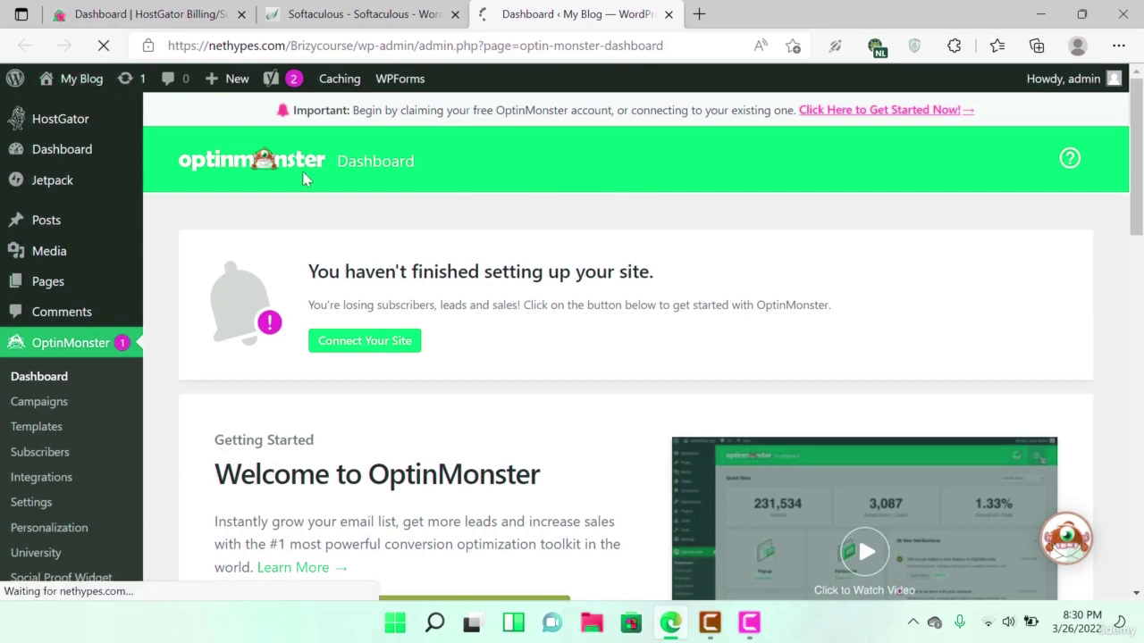
pyautogui.scroll(-5, 1135, 268)
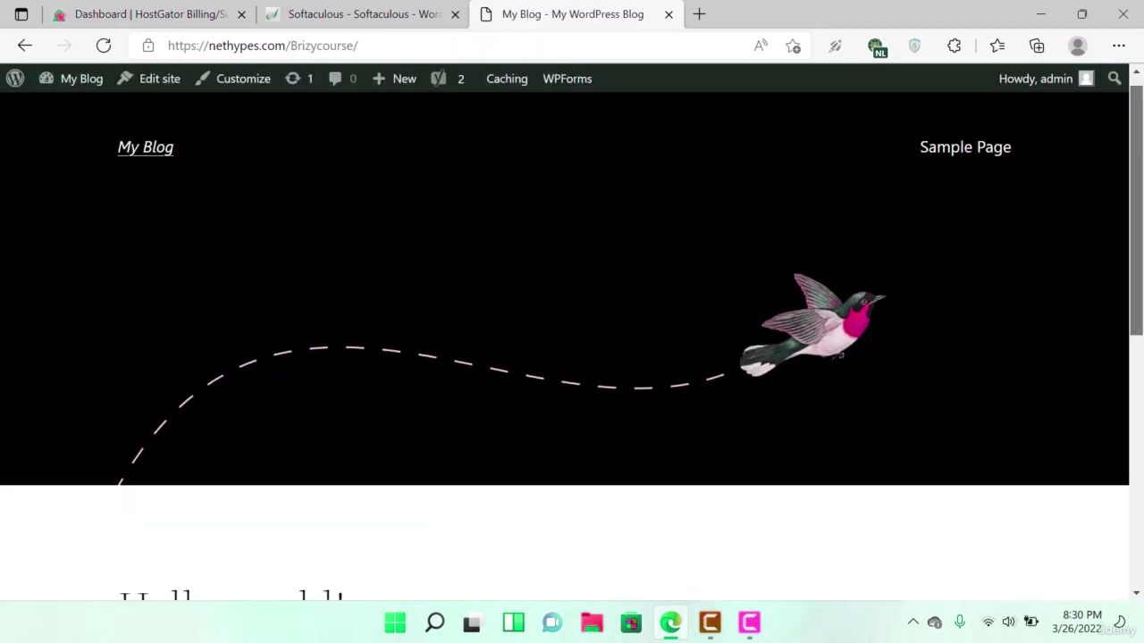
pyautogui.scroll(5, 1135, 268)
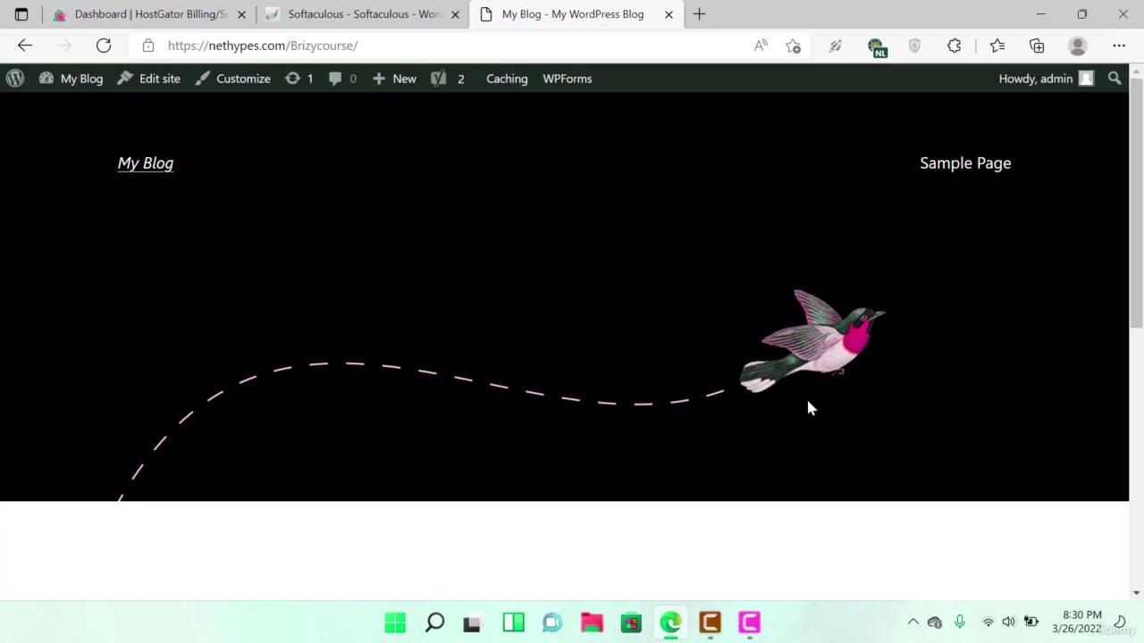